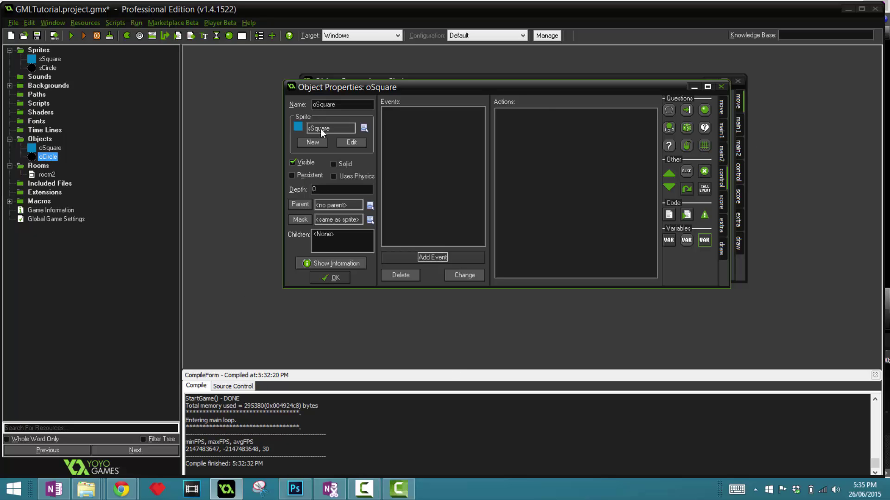
# Step: Add a Create event to oSquare and drop an Execute Code action into it
pyautogui.click(438, 257)
pyautogui.click(424, 189)
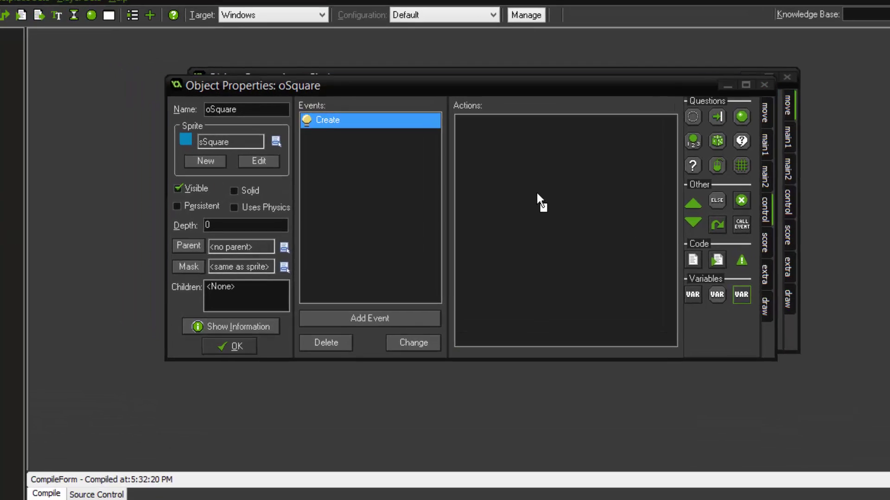
pyautogui.moveTo(686, 214); pyautogui.dragTo(551, 174)
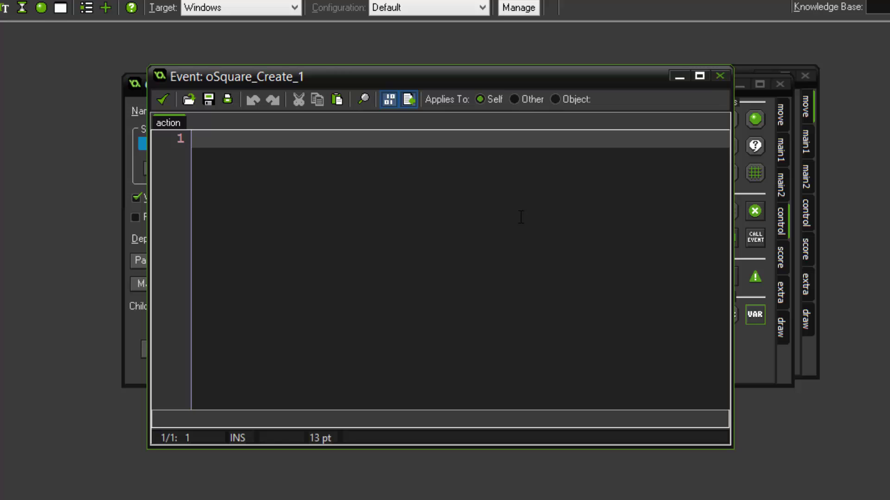
pyautogui.write('number')
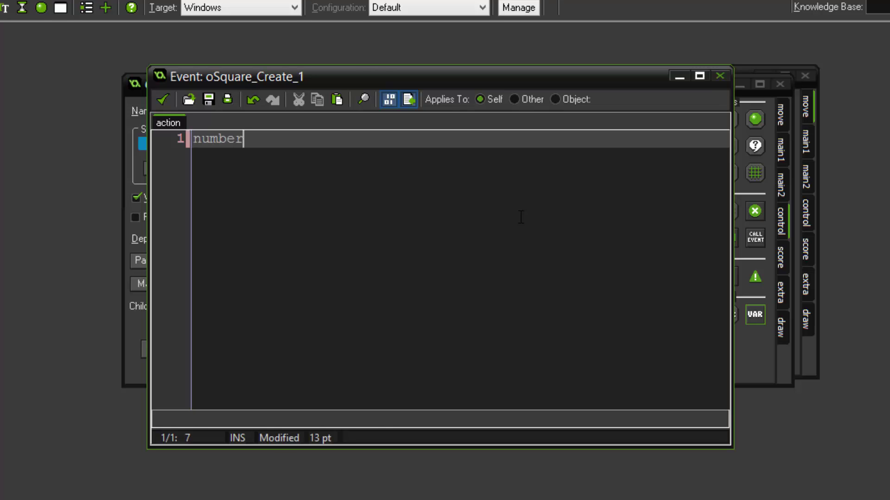
pyautogui.write(' = ')
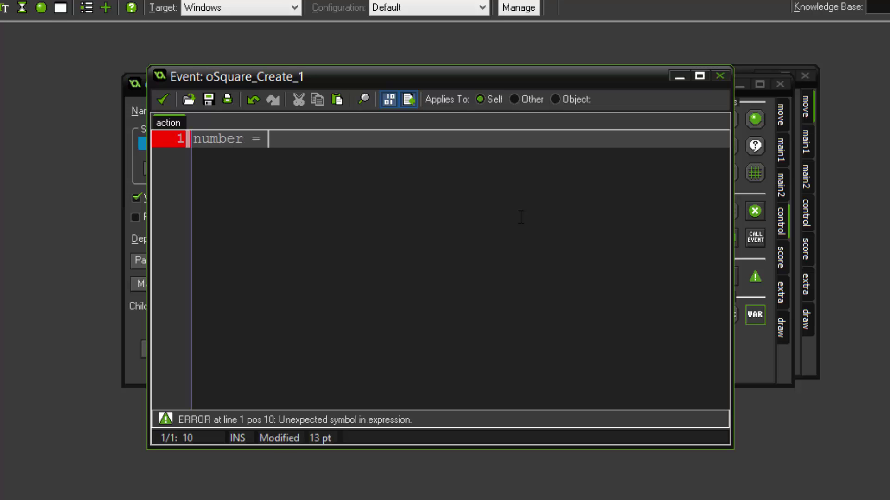
pyautogui.write('10;')
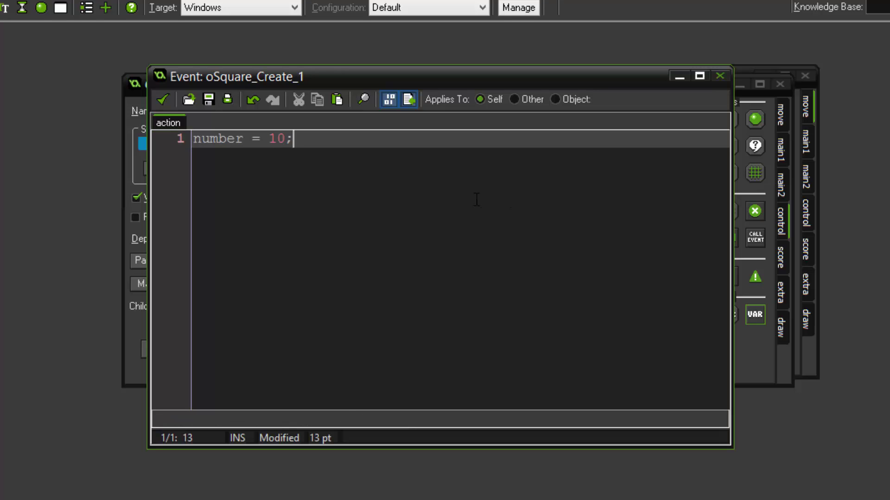
# Step: Replace the number = 10 line with sentence = "hello world", with the greeting inside quotes
pyautogui.press('Left')
pyautogui.press('Right')
pyautogui.hotkey('shift', 'Home')
pyautogui.click(365, 170)
pyautogui.press('BackSpace')
pyautogui.press('BackSpace')
pyautogui.press('BackSpace')
pyautogui.press('BackSpace')
pyautogui.press('BackSpace')
pyautogui.press('BackSpace')
pyautogui.write('sent ')
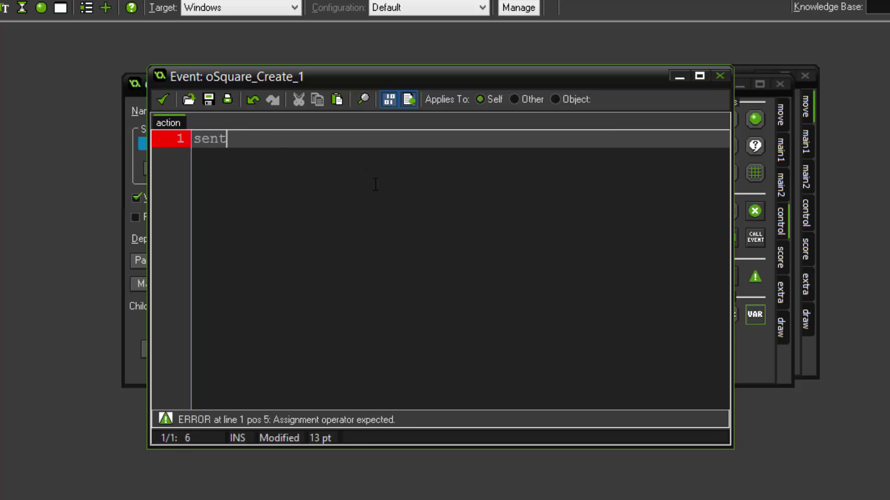
pyautogui.write('ence = ')
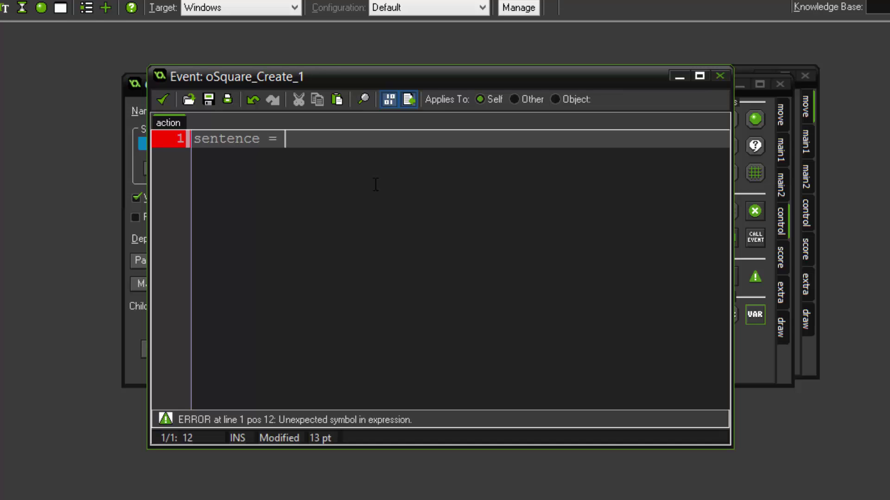
pyautogui.write('hello world')
pyautogui.press('BackSpace')
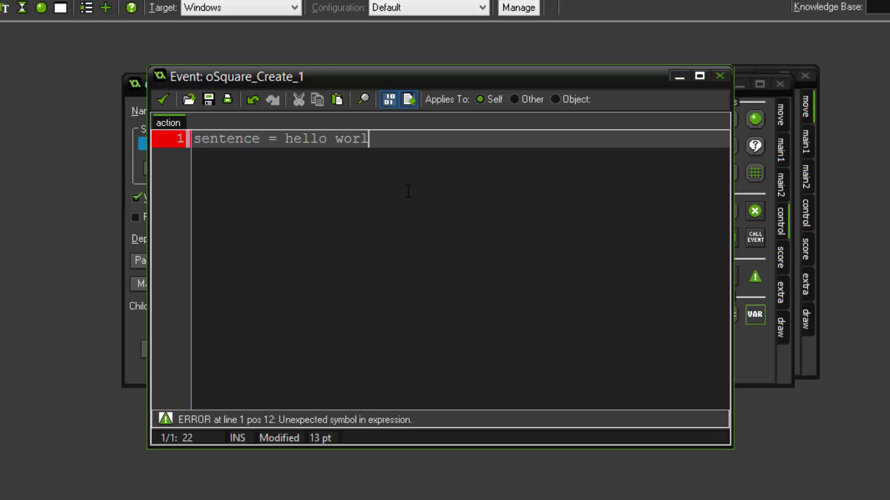
pyautogui.press('BackSpace')
pyautogui.press('BackSpace')
pyautogui.press('BackSpace')
pyautogui.write('""')
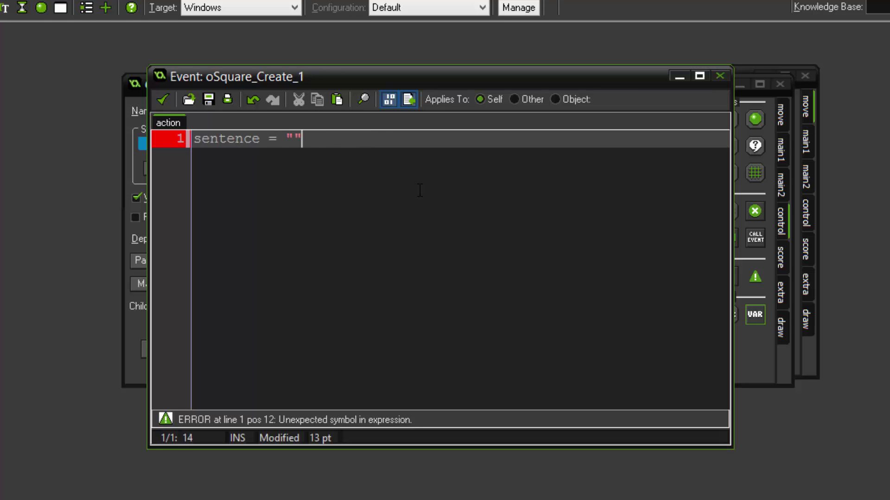
pyautogui.press('Left')
pyautogui.write('hello world')
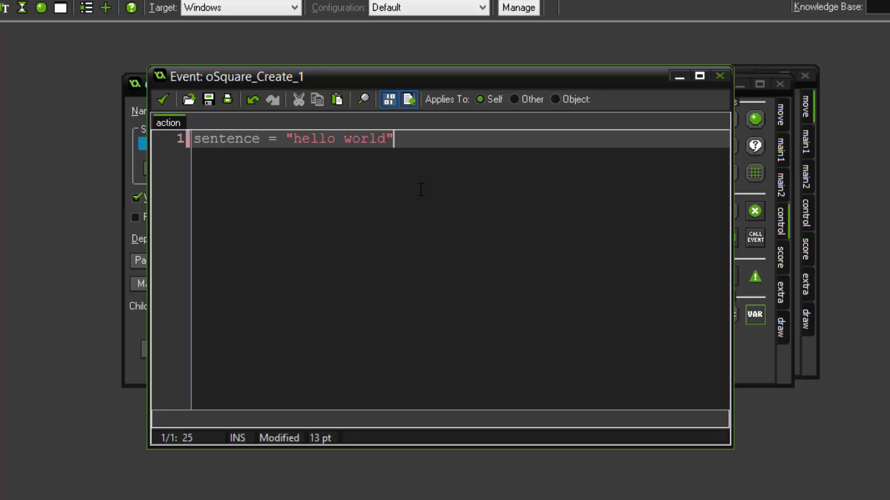
# Step: Erase the sentence line and add blank lines after the number line
pyautogui.press('BackSpace')
pyautogui.press('BackSpace')
pyautogui.press('BackSpace')
pyautogui.press('BackSpace')
pyautogui.press('BackSpace')
pyautogui.press('BackSpace')
pyautogui.press('BackSpace')
pyautogui.press('BackSpace')
pyautogui.press('BackSpace')
pyautogui.write('n')
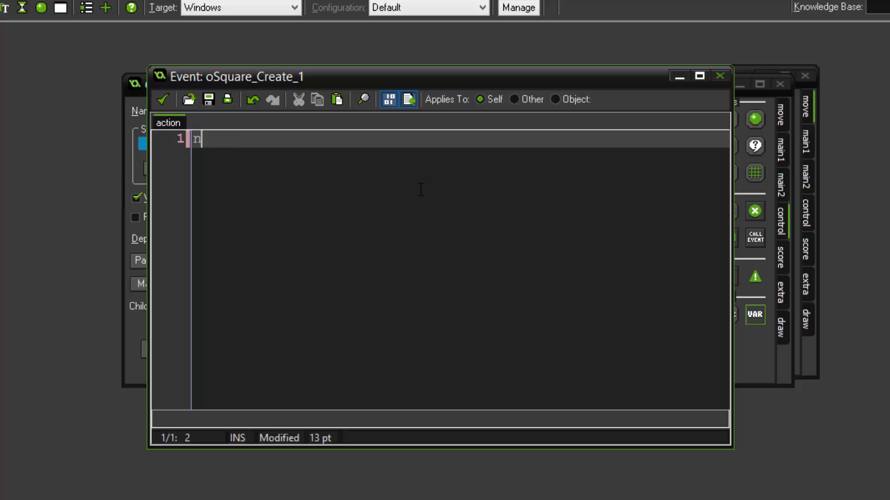
pyautogui.write('umber = 1')
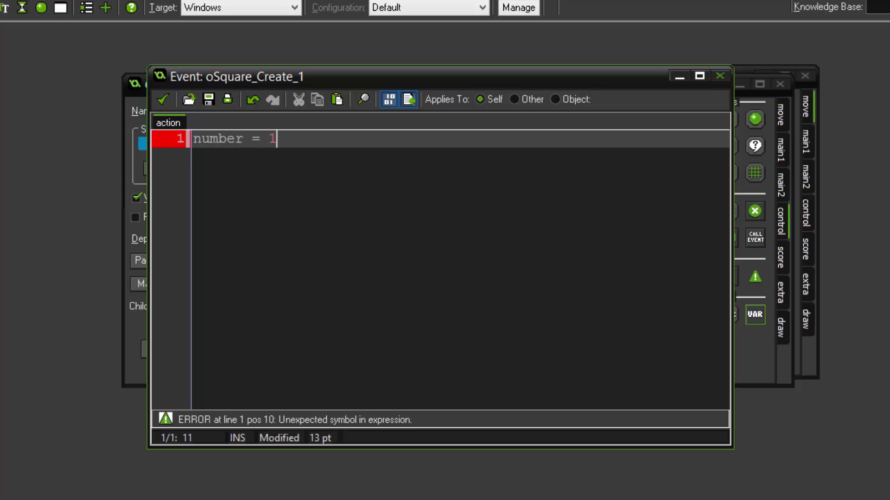
pyautogui.write('0;')
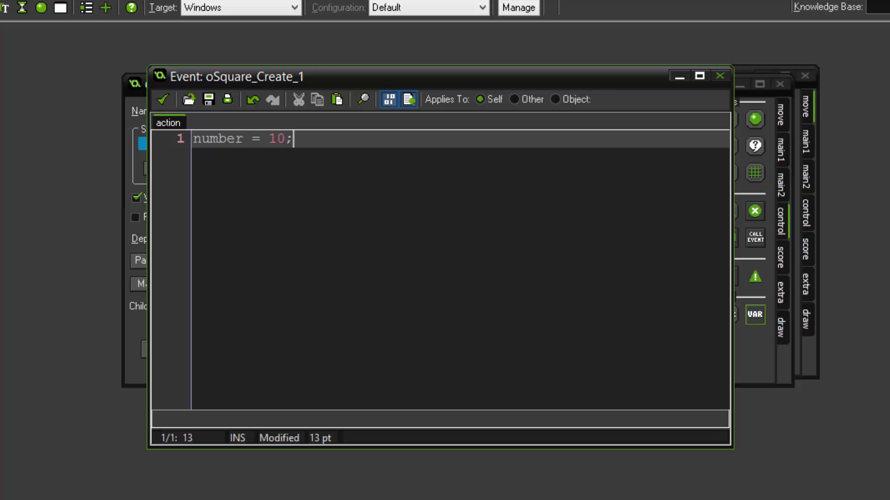
pyautogui.press('Return')
pyautogui.press('Return')
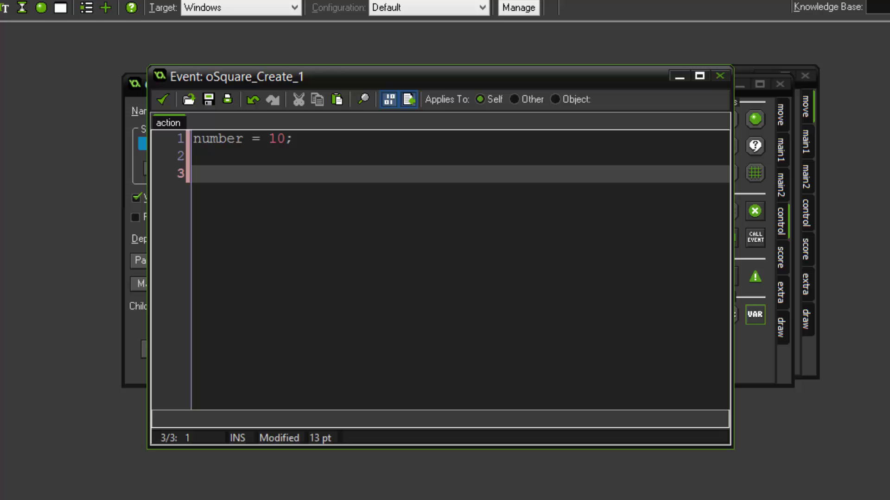
pyautogui.write('show')
pyautogui.write('_message(')
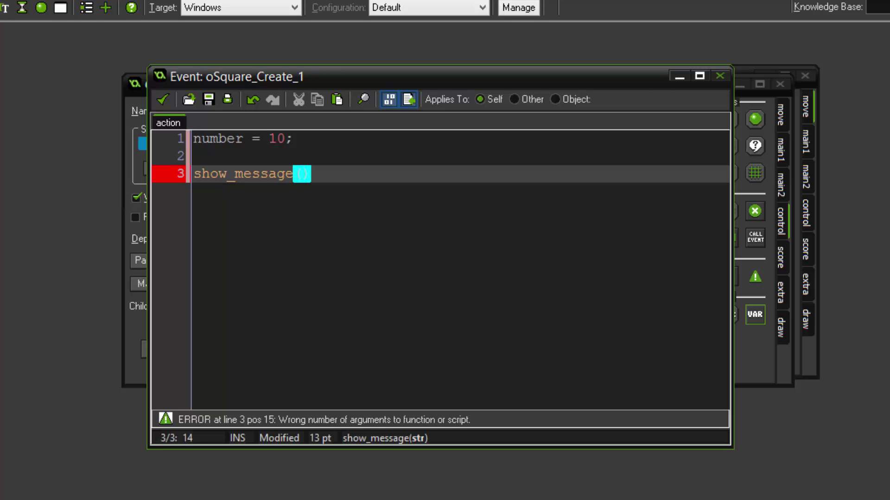
pyautogui.write('number')
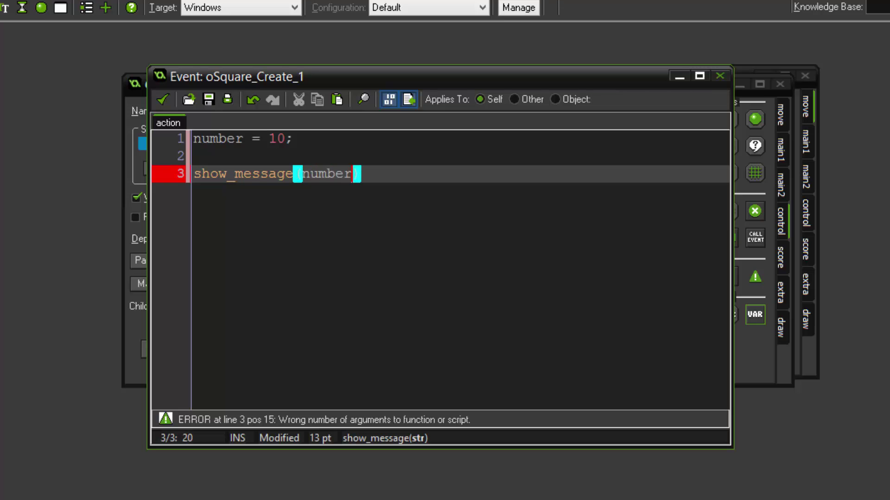
pyautogui.write(');')
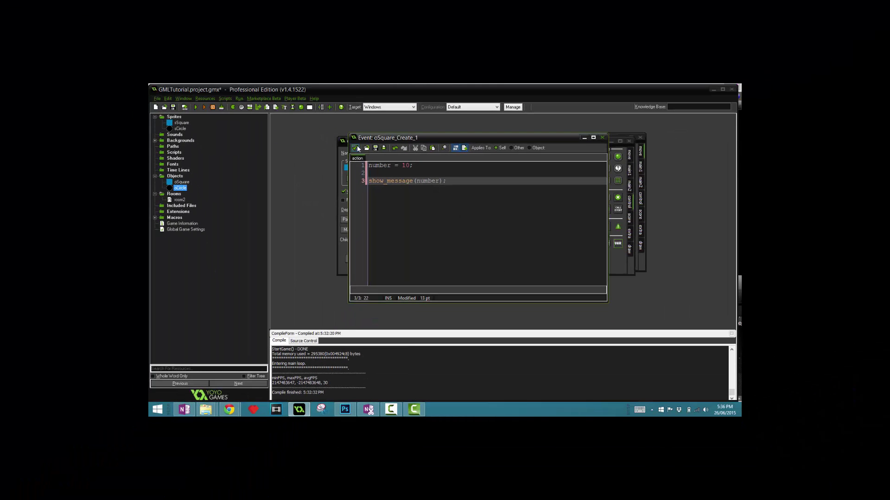
# Step: Save and close the Create code, then inspect room2's contents
pyautogui.click(356, 148)
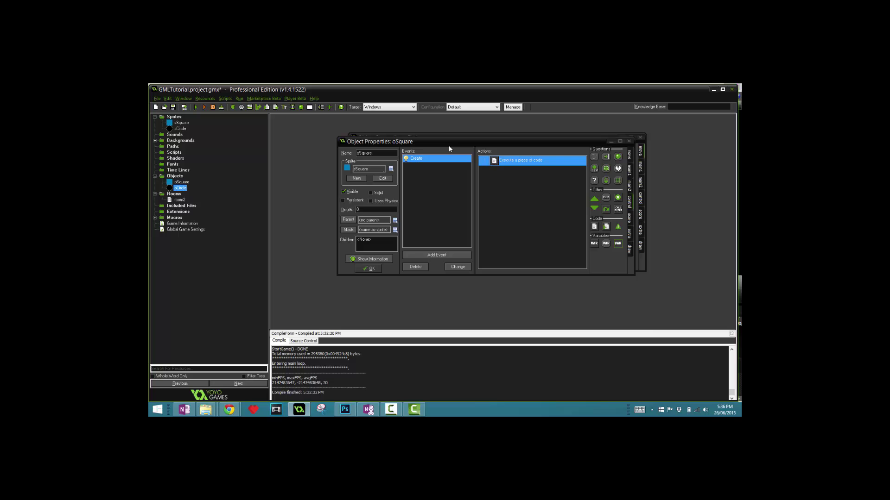
pyautogui.doubleClick(179, 200)
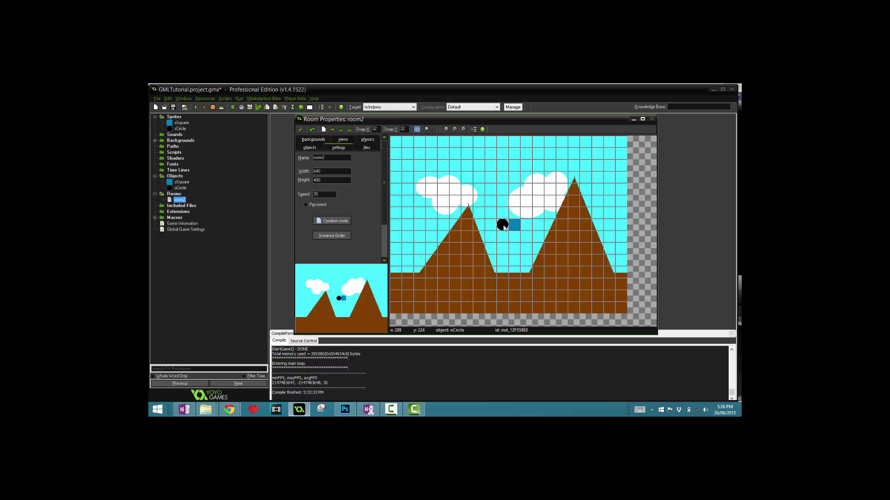
pyautogui.click(300, 129)
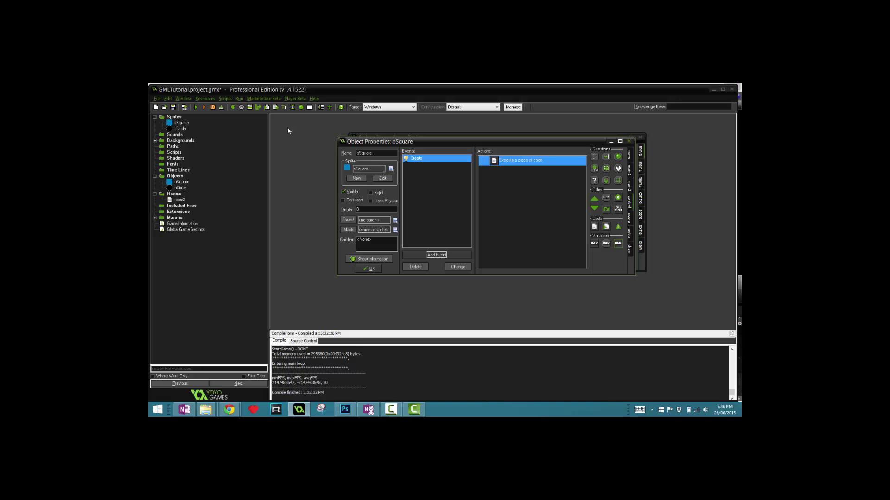
# Step: Run the game, see the message showing 10, then close the game window
pyautogui.click(205, 107)
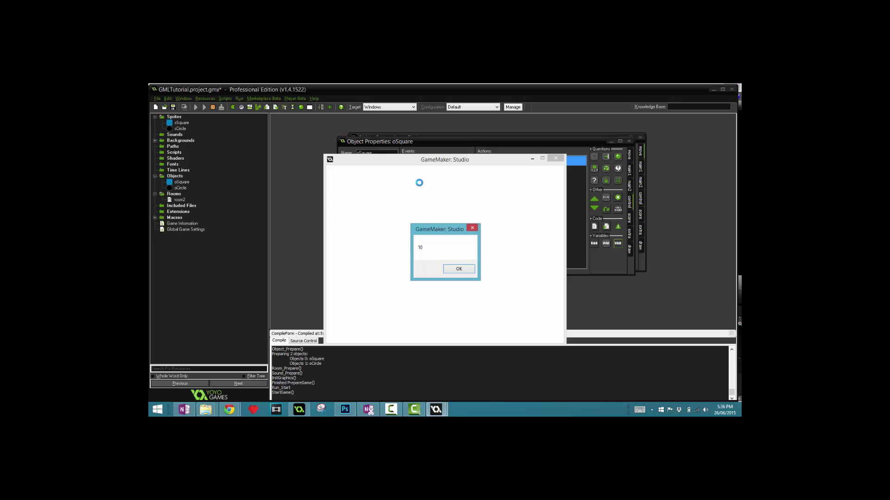
pyautogui.click(459, 269)
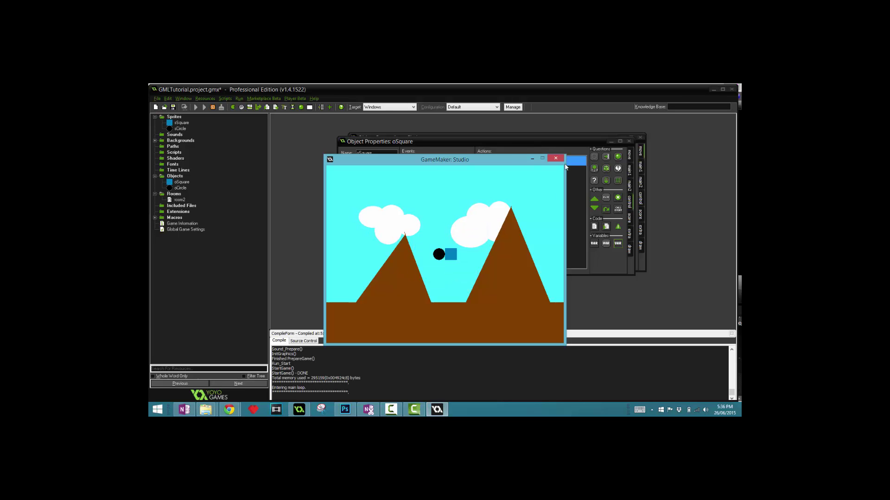
pyautogui.press('Escape')
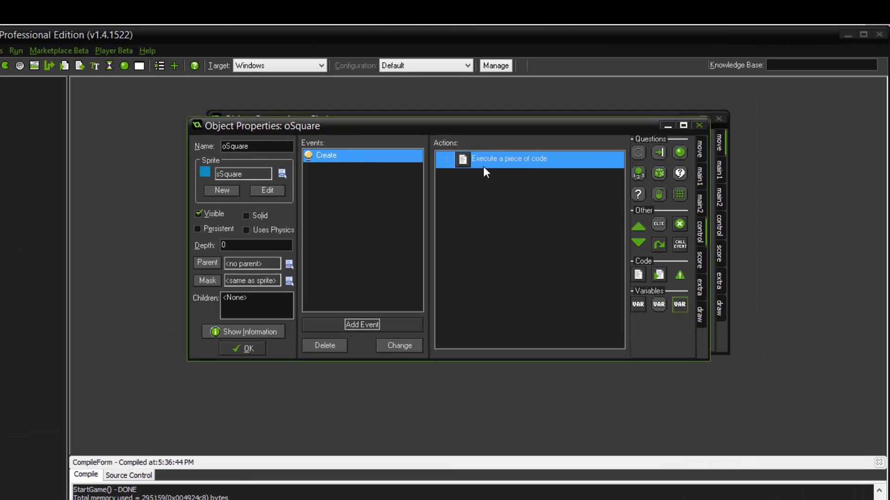
# Step: Reopen oSquare's Create code and delete all three existing lines
pyautogui.doubleClick(484, 167)
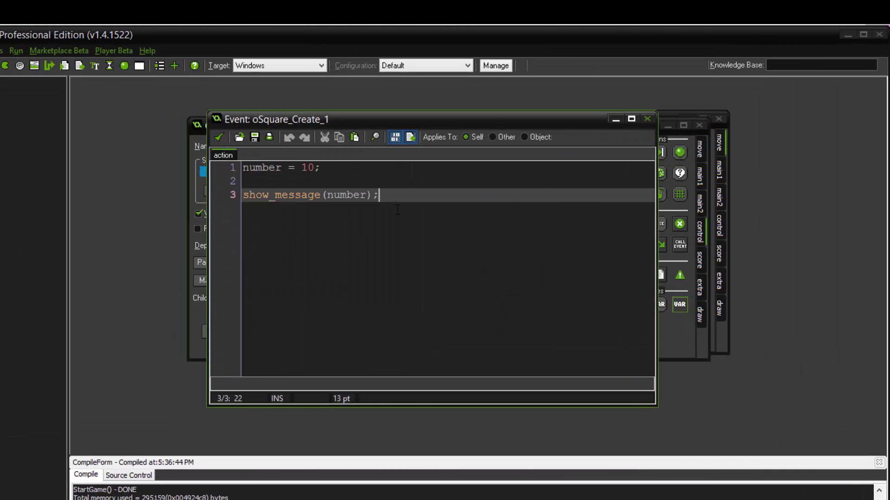
pyautogui.moveTo(379, 195); pyautogui.dragTo(213, 208)
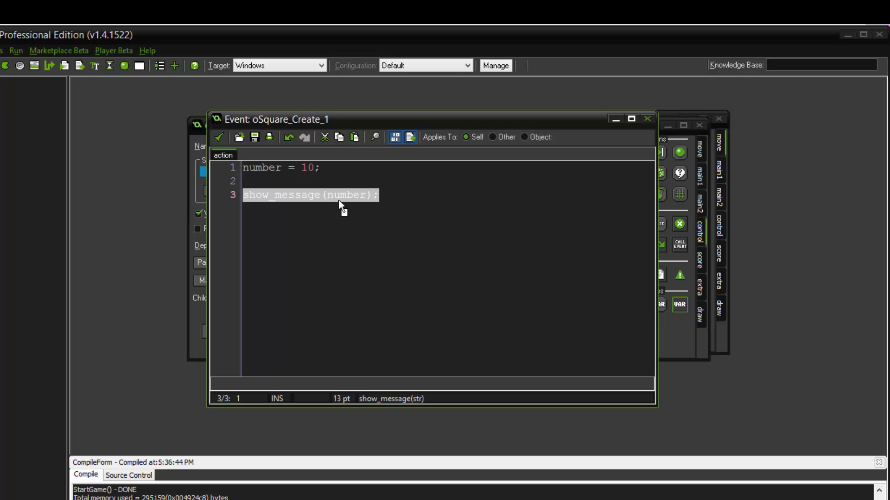
pyautogui.moveTo(379, 195); pyautogui.dragTo(164, 169)
pyautogui.press('Delete')
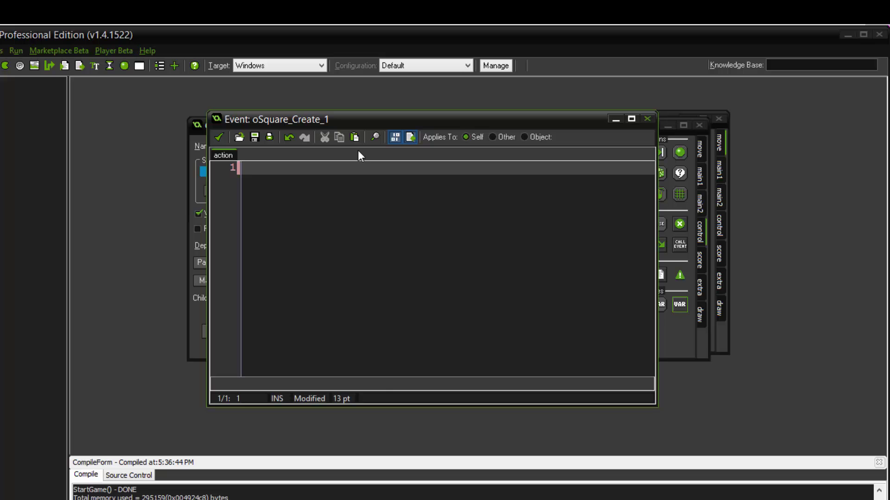
pyautogui.write('global.')
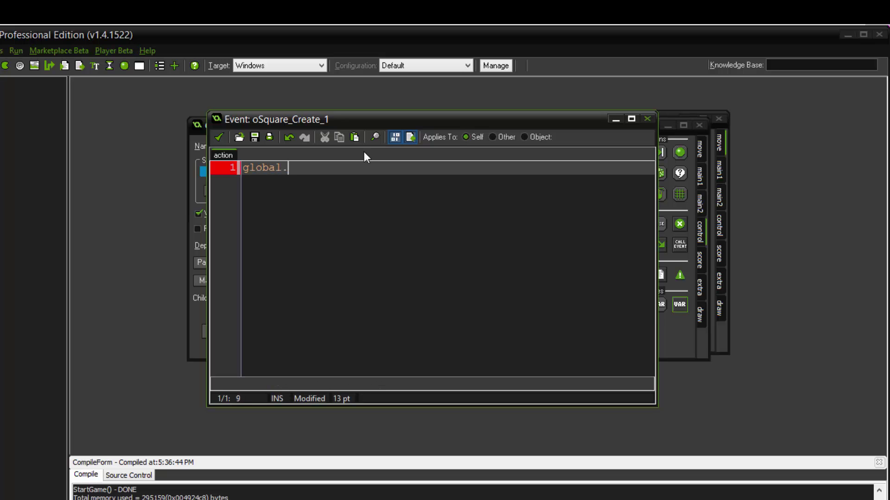
pyautogui.write('number = 10')
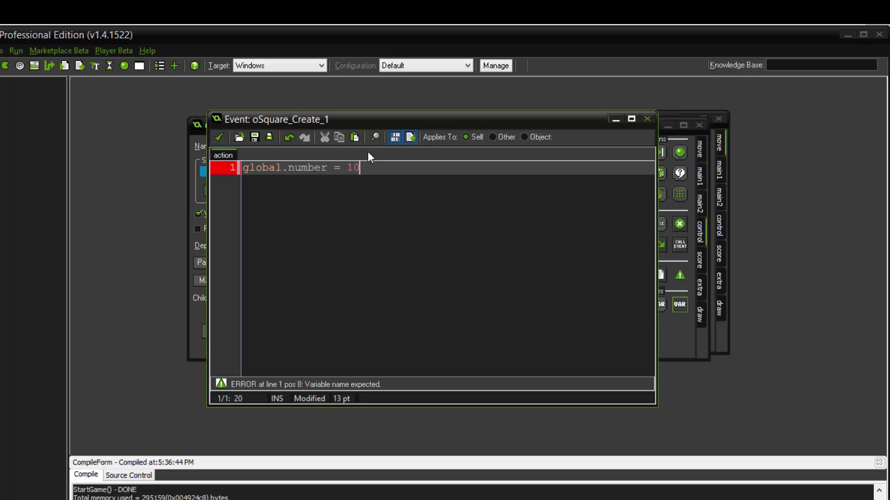
pyautogui.write(';')
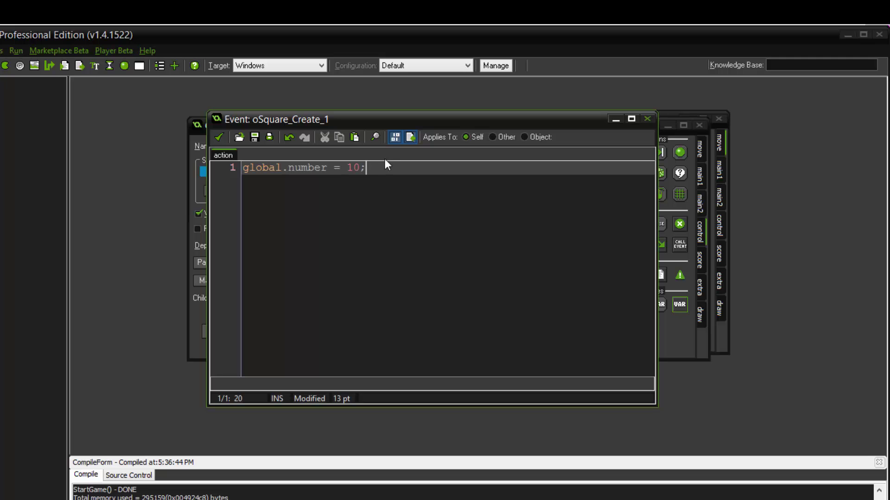
# Step: Leave the single line global.number = 10; and save the code
pyautogui.hotkey('shift', 'Home')
pyautogui.hotkey('ctrl', 'shift', 'Right')
pyautogui.hotkey('shift', 'Right')
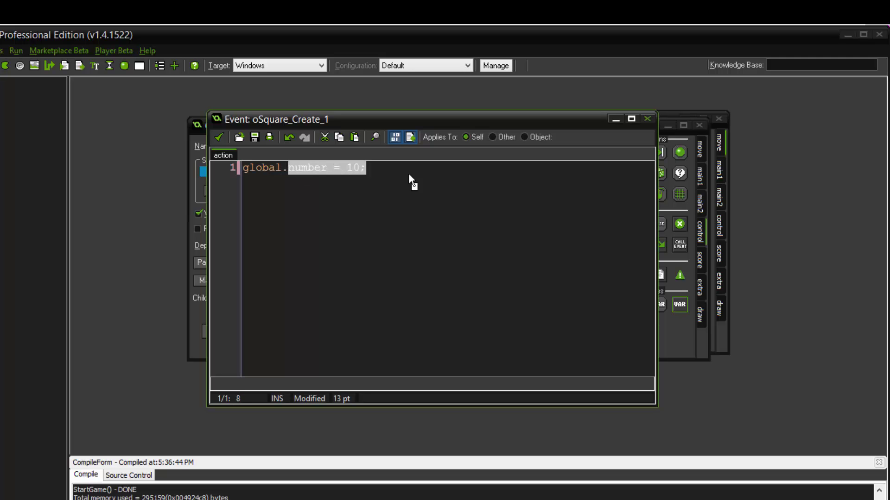
pyautogui.press('Left')
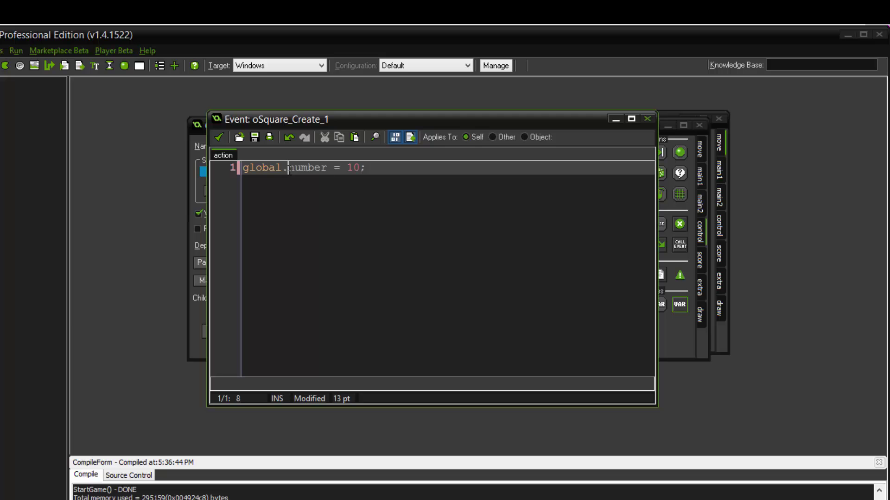
pyautogui.hotkey('shift', 'Home')
pyautogui.click(367, 172)
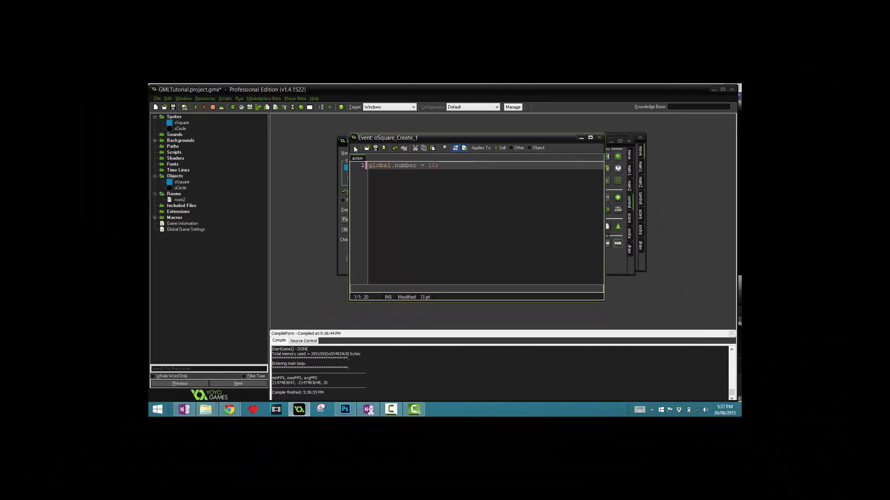
pyautogui.click(355, 148)
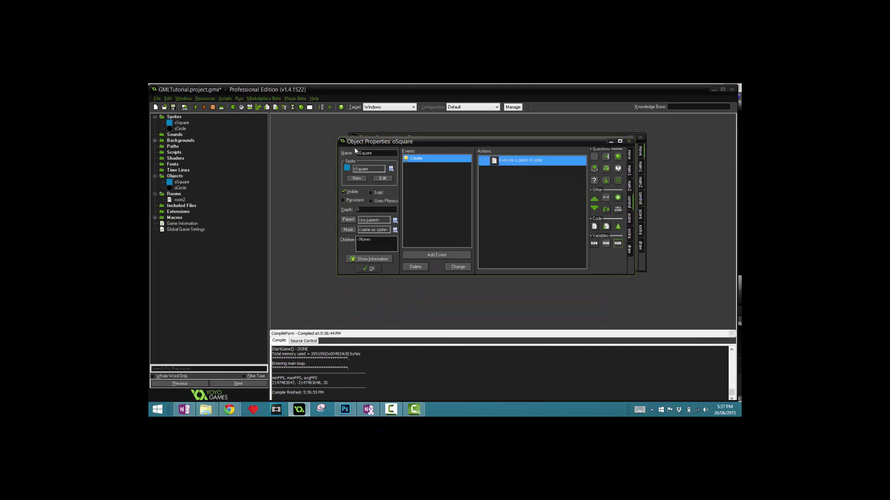
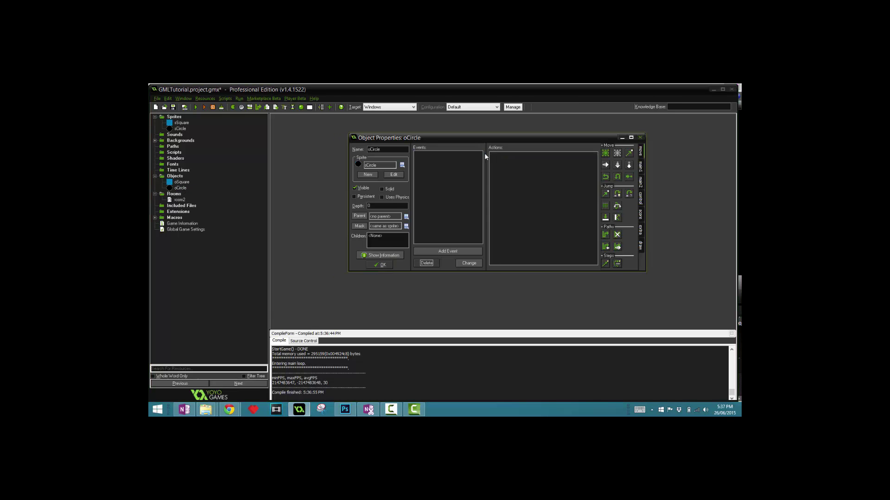
# Step: Add a Create event to oCircle containing an empty Execute Code action
pyautogui.moveTo(454, 139); pyautogui.dragTo(435, 144)
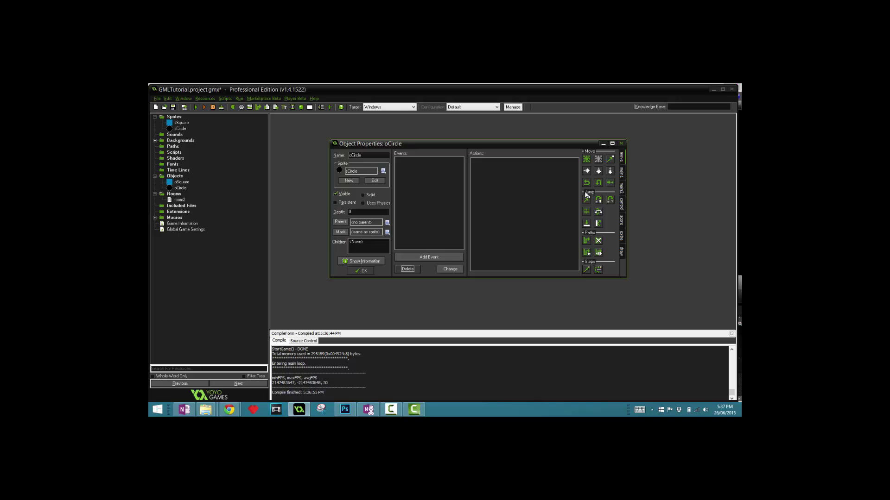
pyautogui.click(444, 255)
pyautogui.click(425, 209)
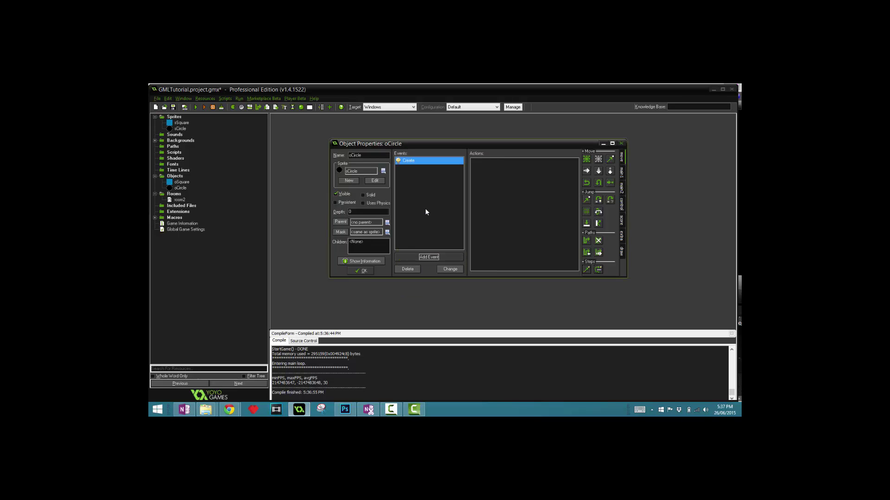
pyautogui.click(623, 202)
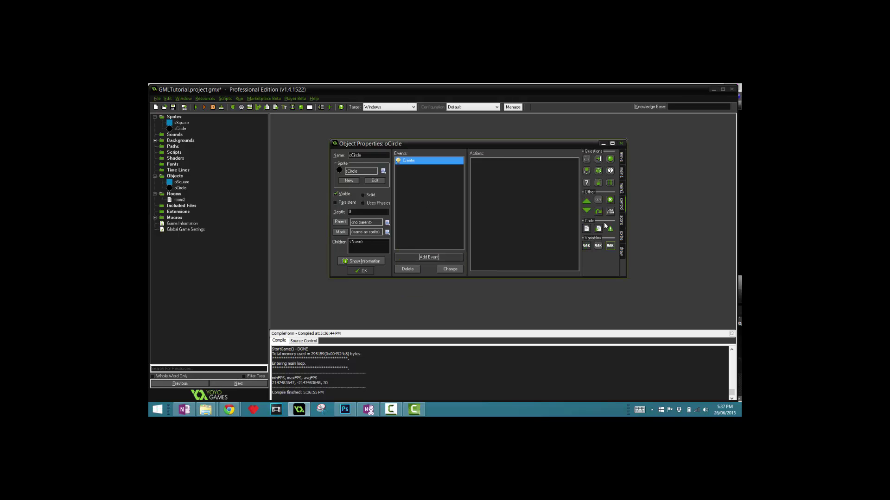
pyautogui.moveTo(586, 228); pyautogui.dragTo(515, 206)
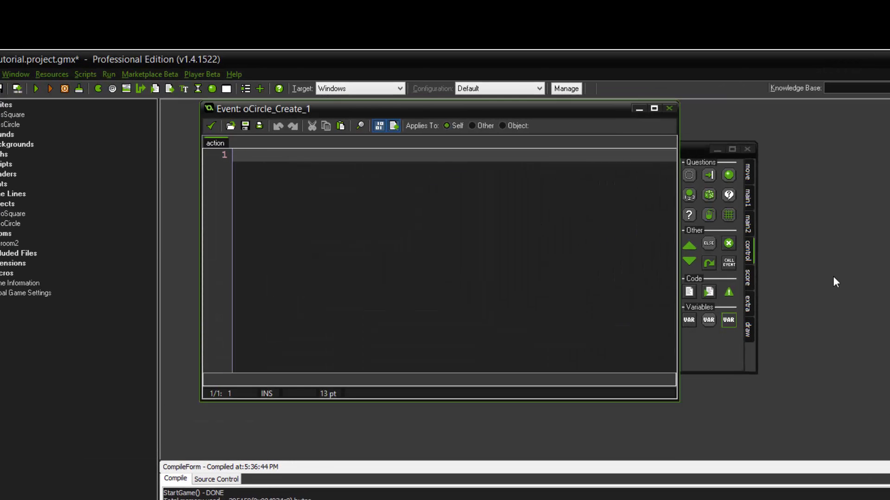
pyautogui.write('show_mess')
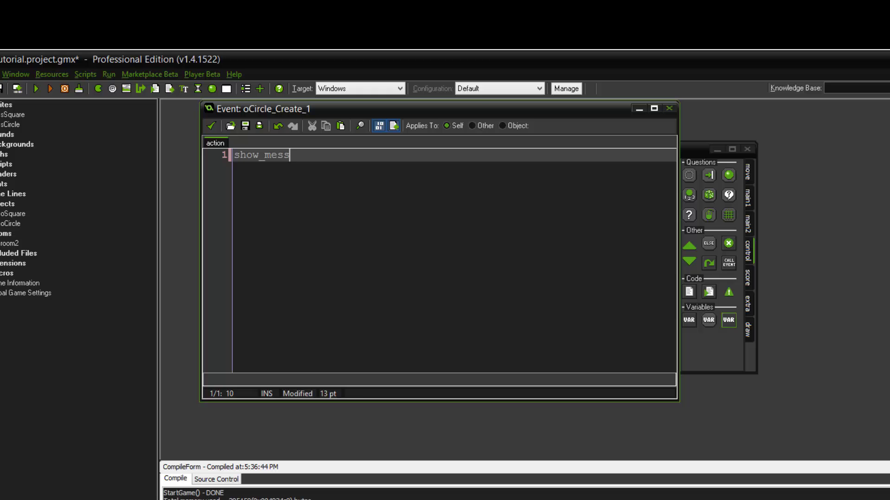
pyautogui.write('age()')
# Step: Write show_message(global.number); as line 1 of oCircle's Create code
pyautogui.press('Left')
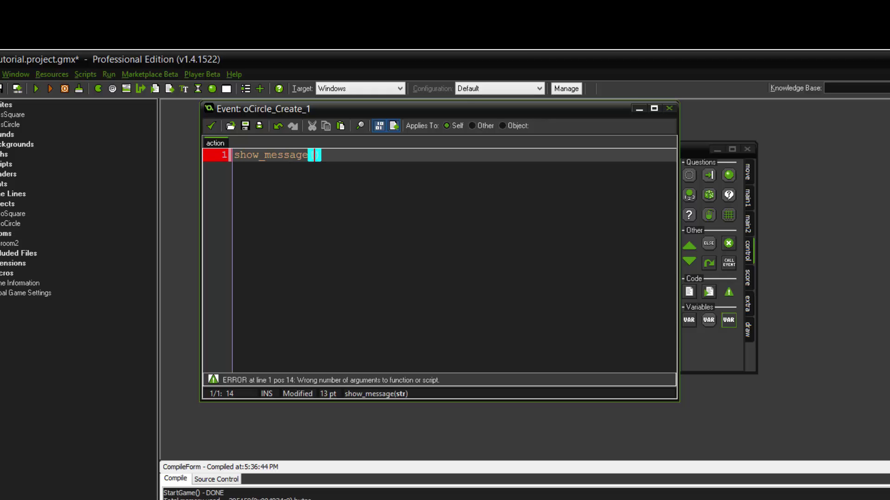
pyautogui.write('"')
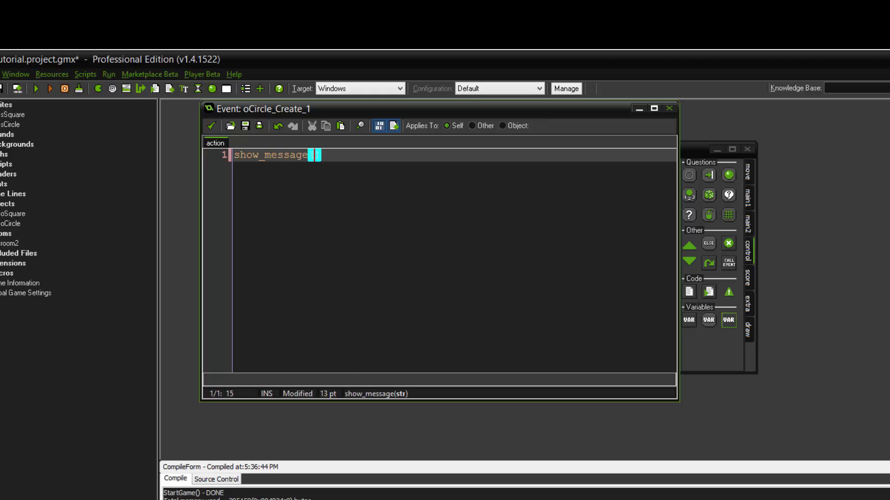
pyautogui.write('"')
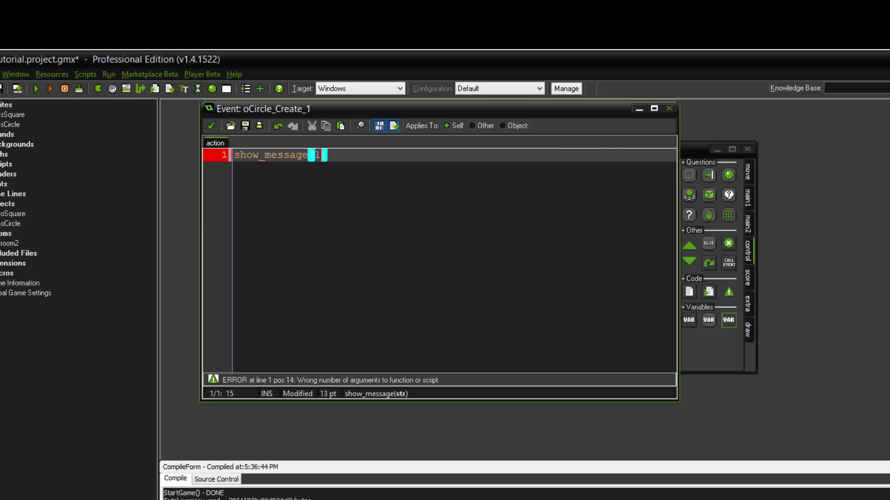
pyautogui.write('lobal.nu')
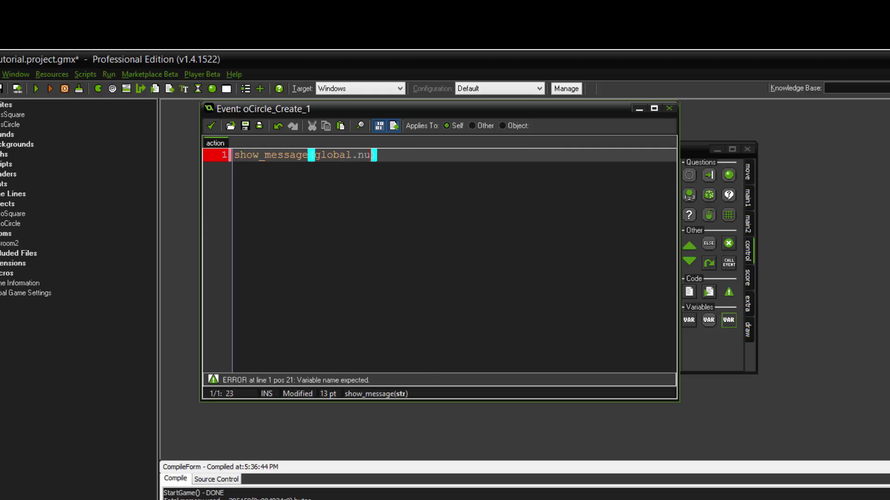
pyautogui.write('mber);')
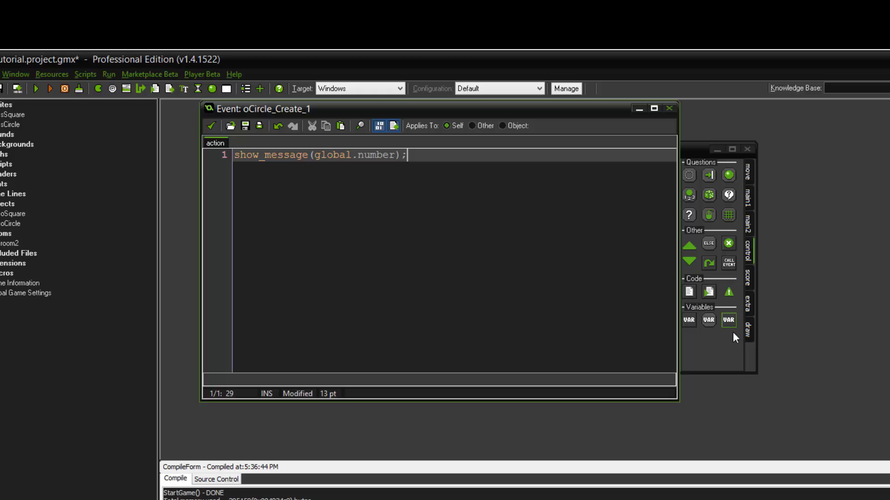
pyautogui.click(352, 155)
pyautogui.press('Left')
pyautogui.press('Left')
pyautogui.press('Left')
pyautogui.press('Left')
pyautogui.press('Left')
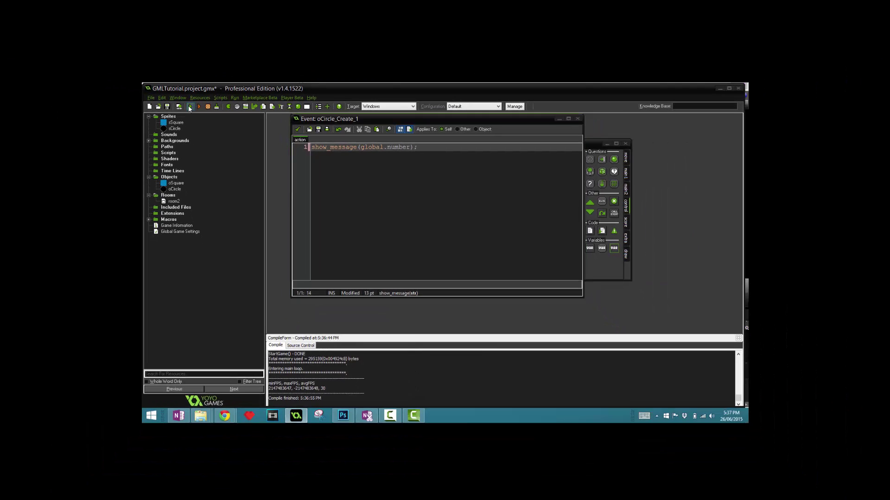
pyautogui.click(189, 108)
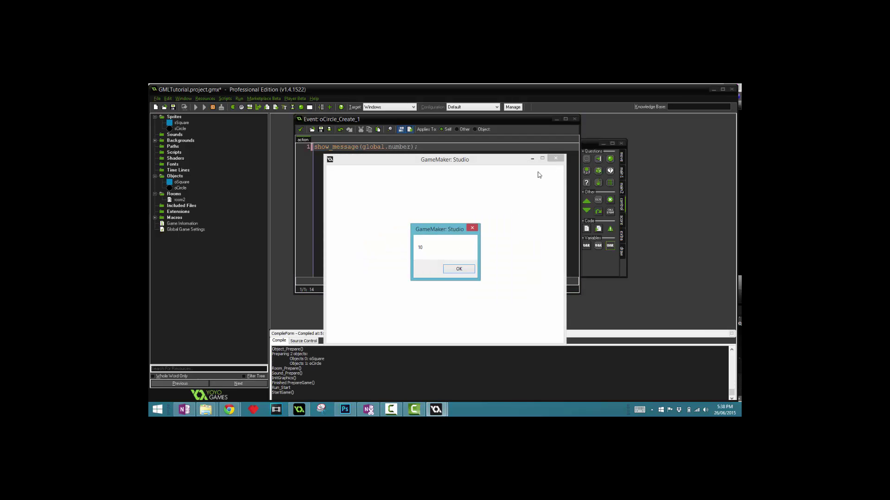
pyautogui.click(453, 270)
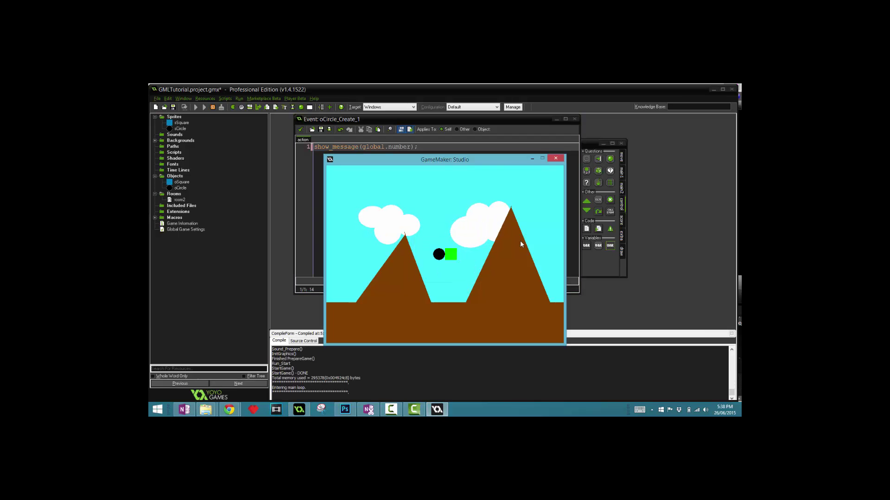
pyautogui.click(555, 159)
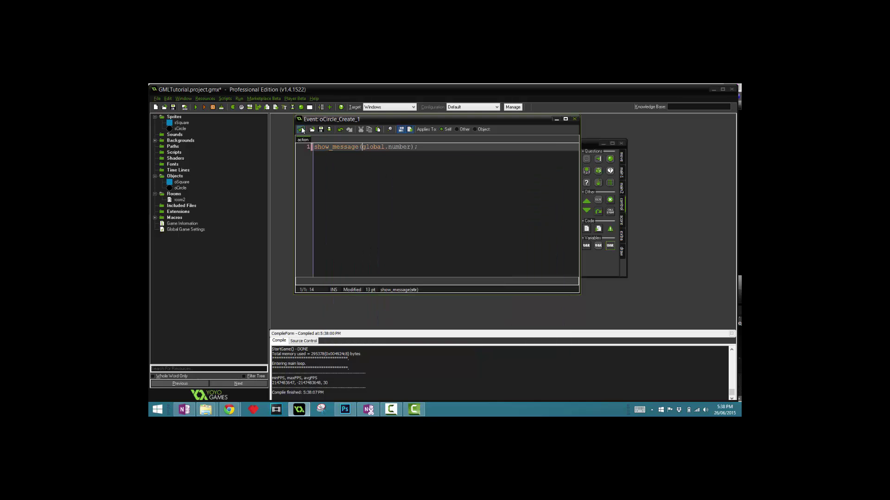
pyautogui.doubleClick(182, 182)
# Step: Replace oSquare's Create line global.number = 10 with number = 10; and save it
pyautogui.moveTo(436, 143)
pyautogui.mouseDown()
pyautogui.moveTo(397, 121)
pyautogui.moveTo(410, 135)
pyautogui.mouseUp()
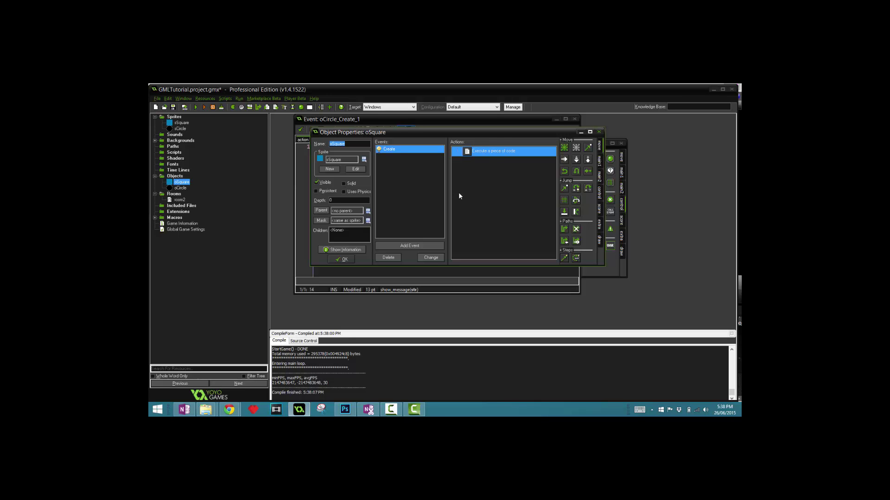
pyautogui.doubleClick(485, 150)
pyautogui.hotkey('ctrl', 'a')
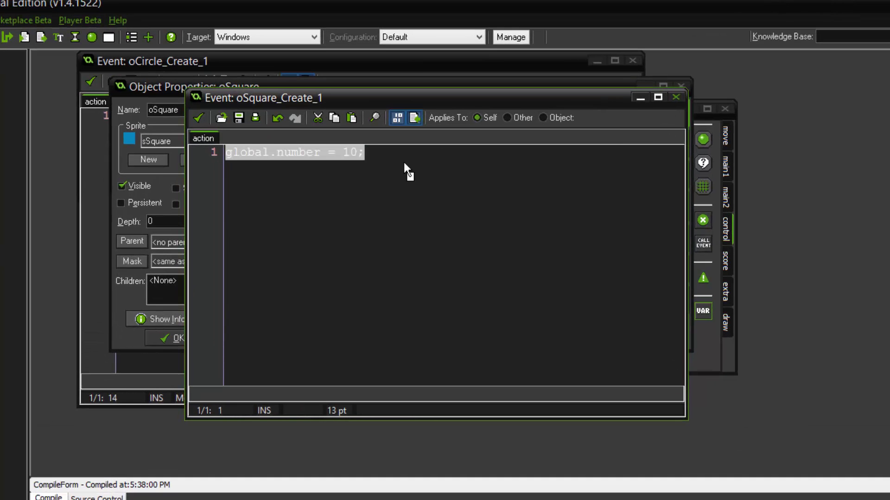
pyautogui.write('number')
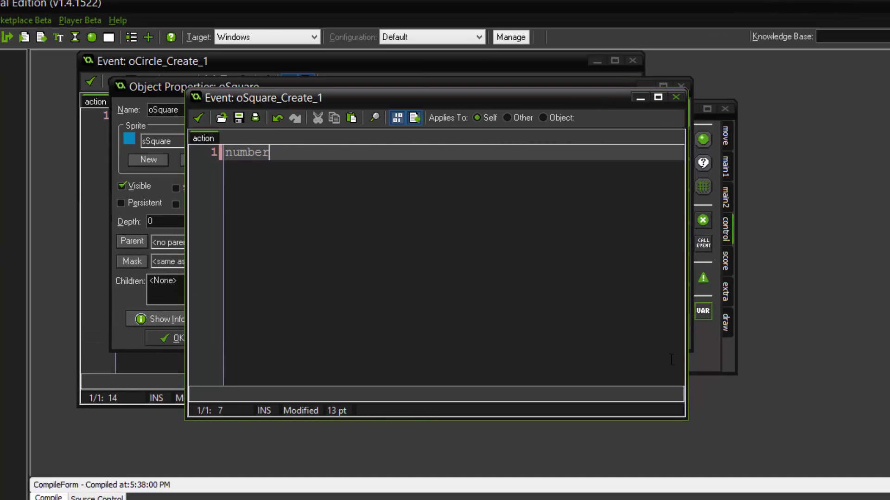
pyautogui.write(' = 10;')
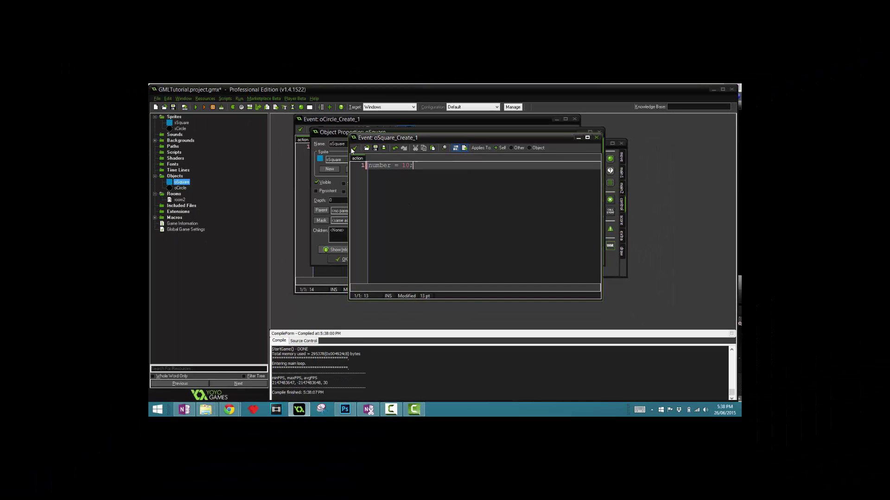
pyautogui.click(364, 151)
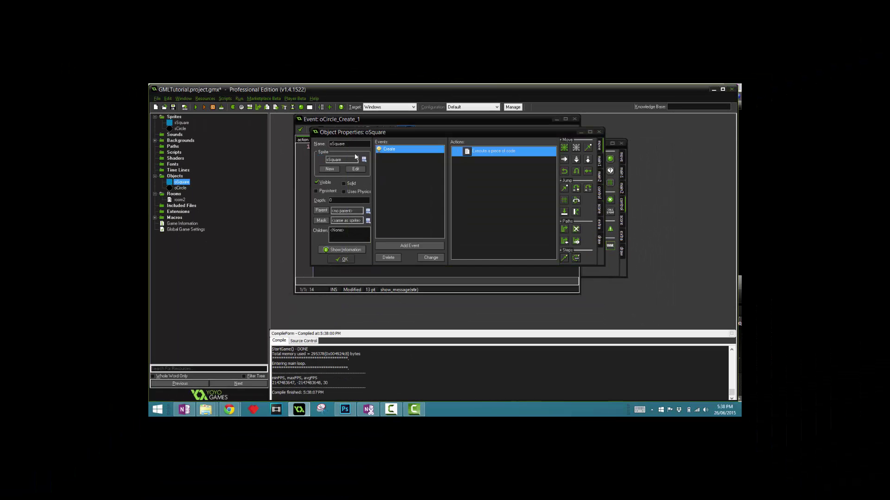
# Step: Change the oCircle message argument from global.number to oSquare.number
pyautogui.click(341, 258)
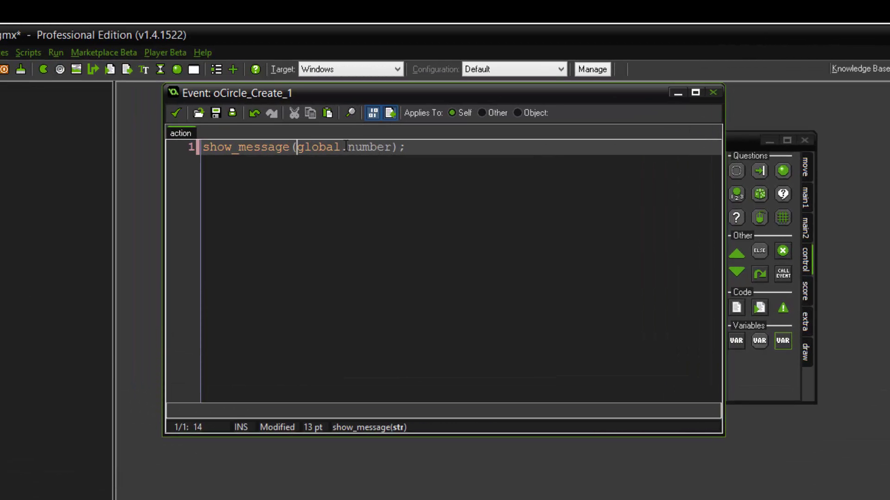
pyautogui.press('Right')
pyautogui.press('Right')
pyautogui.press('Right')
pyautogui.hotkey('shift', 'Left')
pyautogui.hotkey('shift', 'Left')
pyautogui.hotkey('shift', 'Left')
pyautogui.moveTo(320, 148); pyautogui.dragTo(298, 147)
pyautogui.press('Delete')
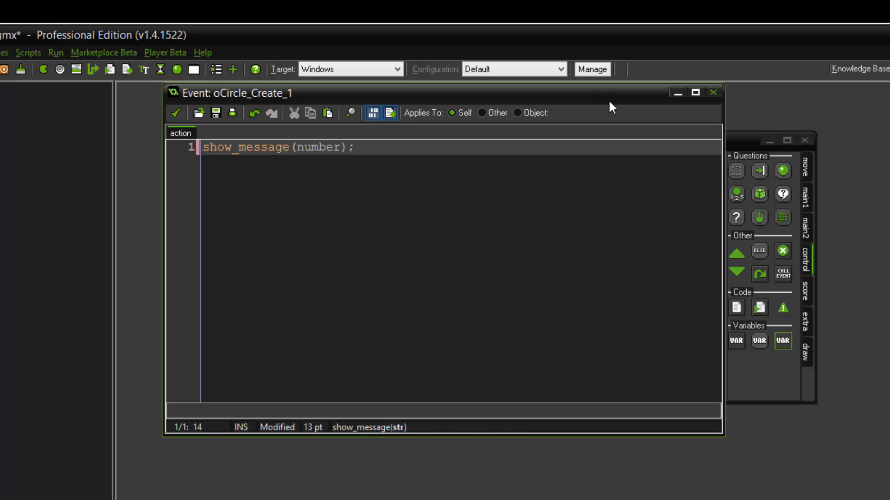
pyautogui.hotkey('shift', 'Right')
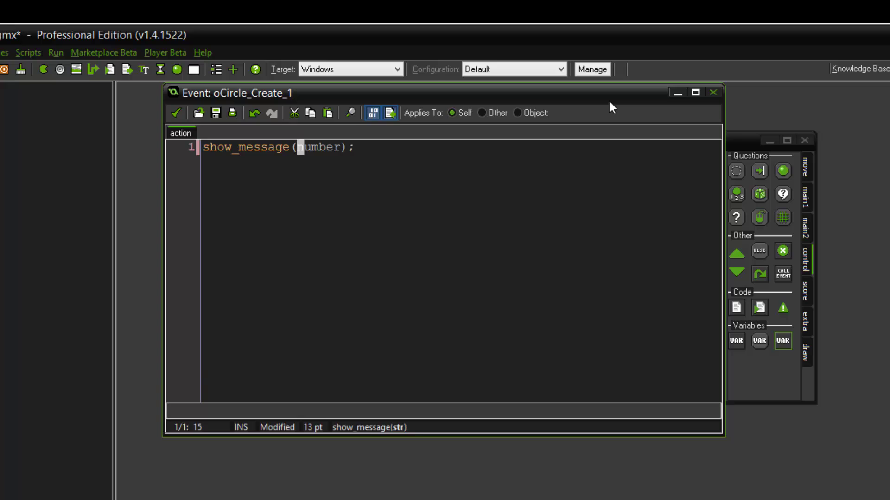
pyautogui.hotkey('shift', 'Right')
pyautogui.hotkey('shift', 'Right')
pyautogui.hotkey('shift', 'Right')
pyautogui.hotkey('shift', 'Right')
pyautogui.hotkey('shift', 'Right')
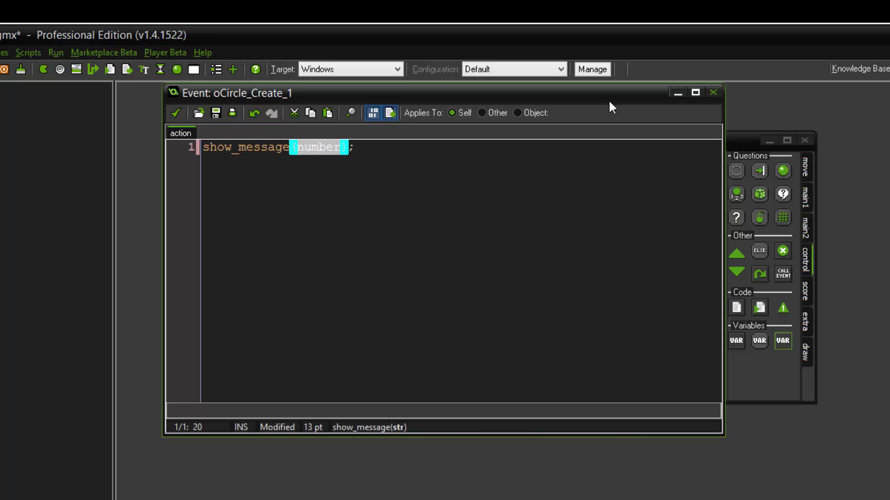
pyautogui.press('Left')
pyautogui.press('Left')
pyautogui.press('Left')
pyautogui.press('Left')
pyautogui.press('Left')
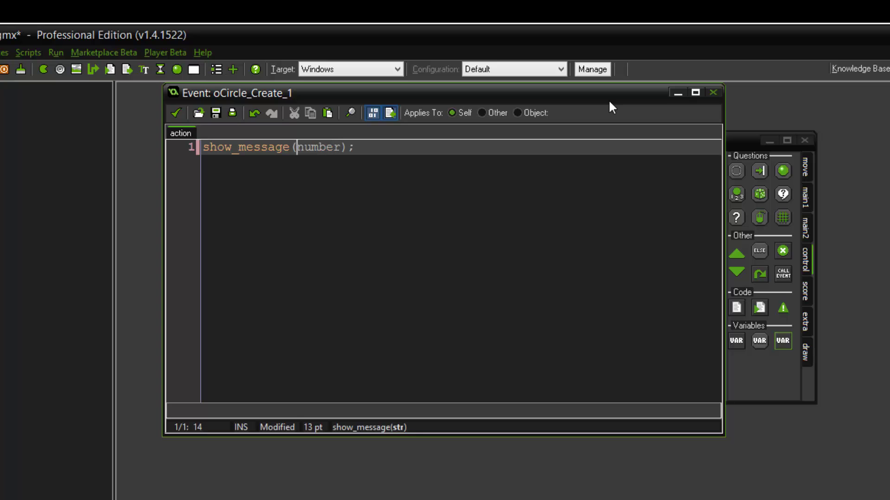
pyautogui.write('oSquare')
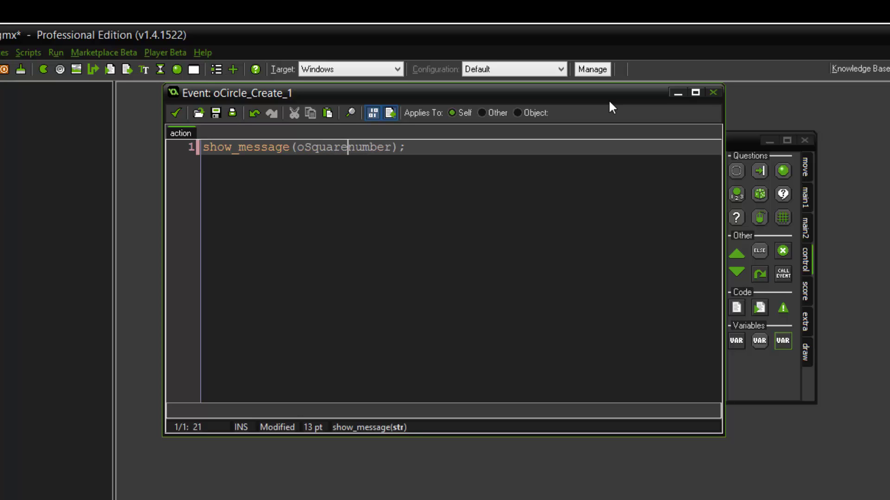
pyautogui.write('.')
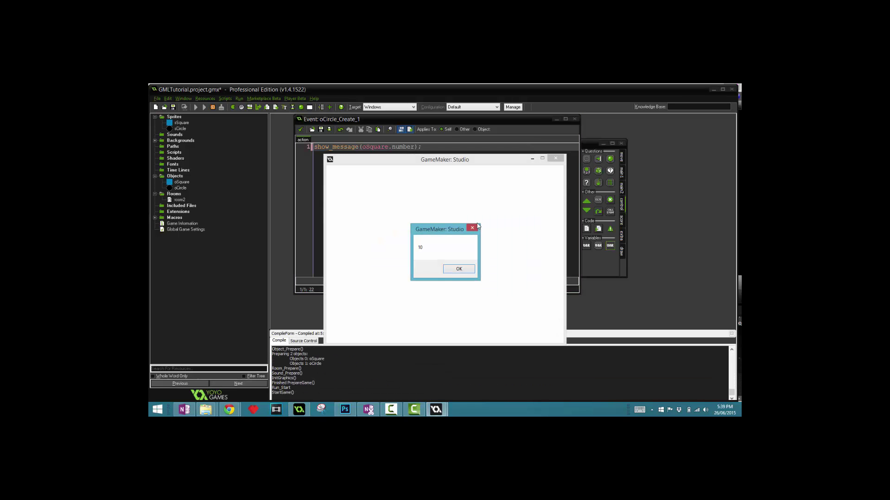
# Step: Close the '10' test run, reduce the argument to number, rerun, and abort the error
pyautogui.press('Return')
pyautogui.press('Escape')
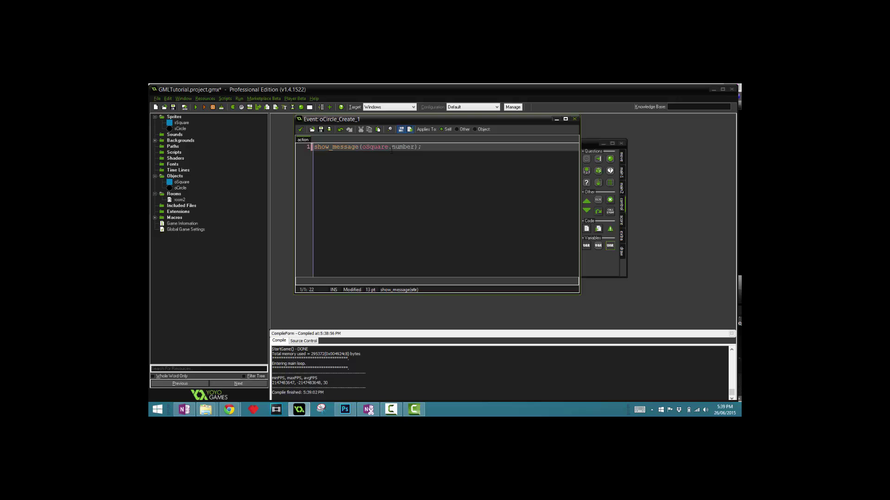
pyautogui.doubleClick(376, 147)
pyautogui.press('Delete')
pyautogui.press('Delete')
pyautogui.click(196, 107)
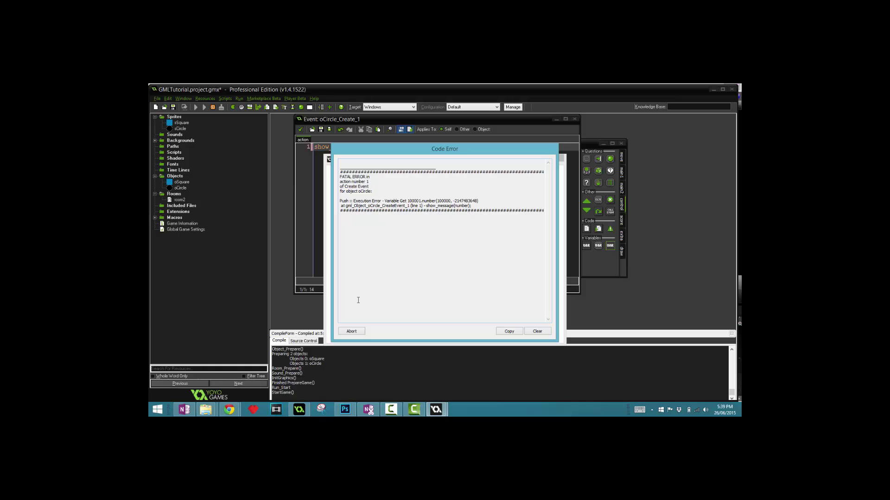
pyautogui.click(351, 332)
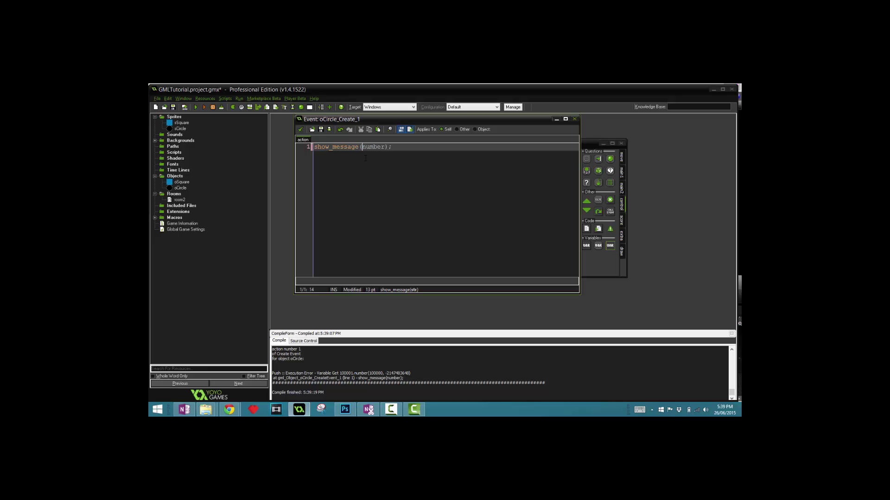
# Step: Wrap show_message(number); in an indented with (oSquare) { } block
pyautogui.press('Return')
pyautogui.press('Up')
pyautogui.write('w')
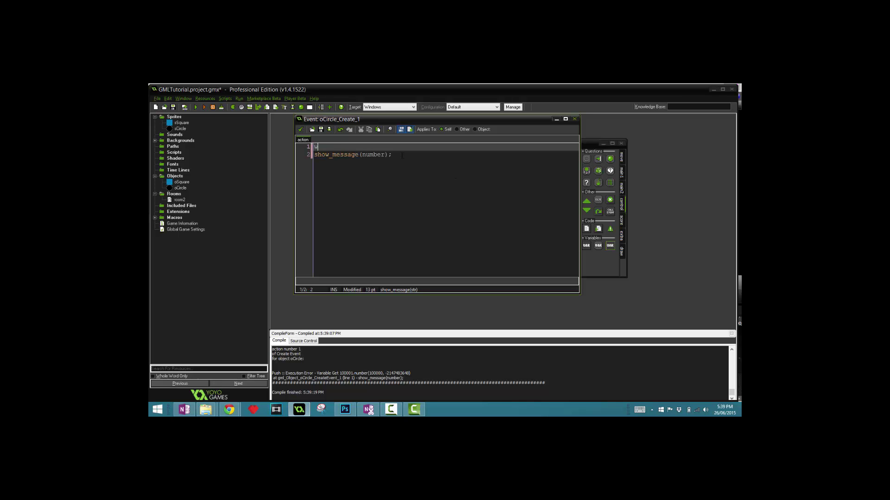
pyautogui.write('ith (')
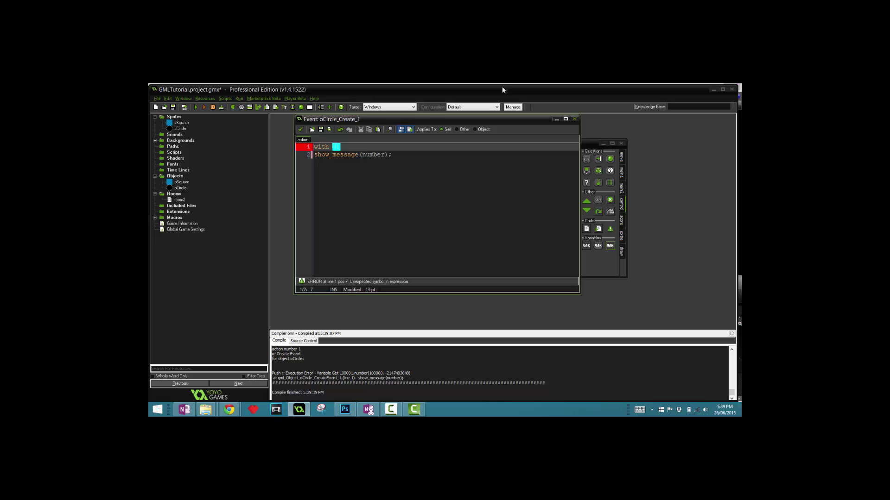
pyautogui.write('oSquar')
pyautogui.write('e) {')
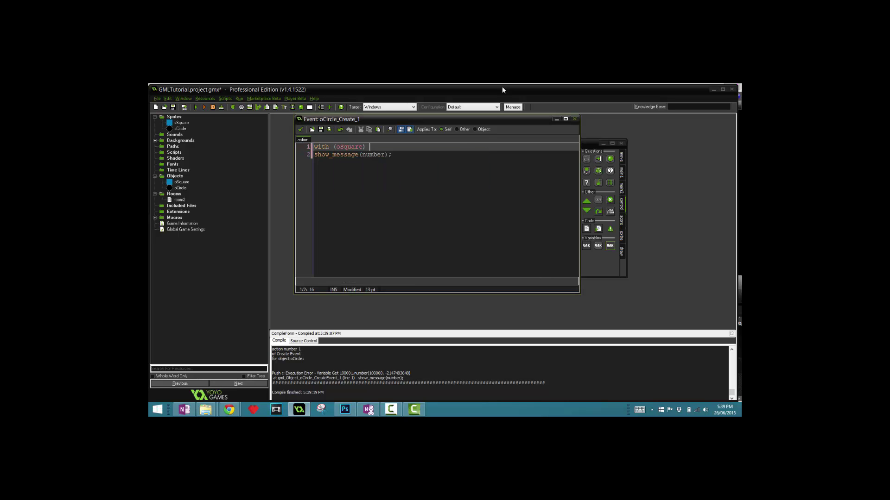
pyautogui.press('Down')
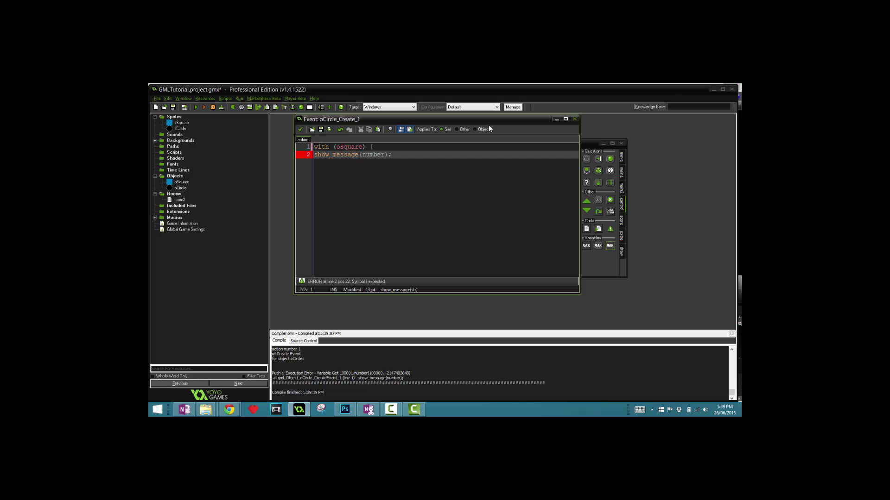
pyautogui.press('End')
pyautogui.press('Return')
pyautogui.write('}')
pyautogui.press('Up')
pyautogui.press('Home')
pyautogui.press('Tab')
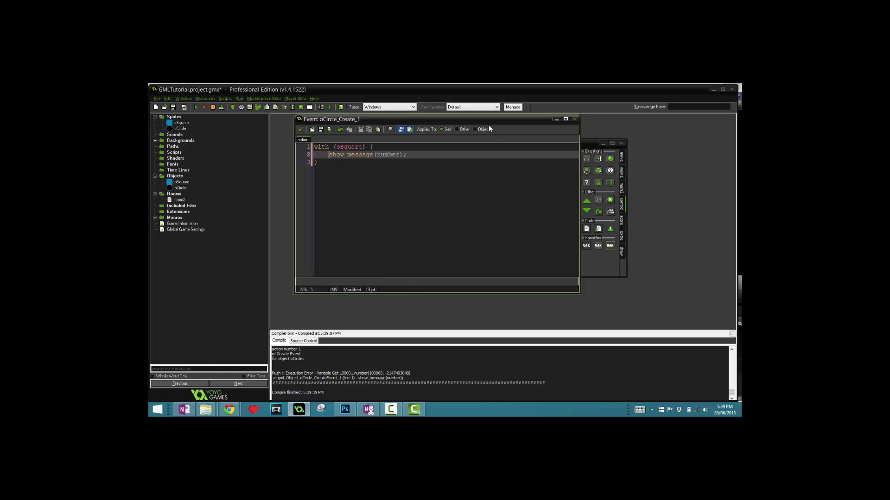
# Step: Look over the three-line with block and run the game with F5
pyautogui.press('Up')
pyautogui.press('End')
pyautogui.hotkey('shift', 'Home')
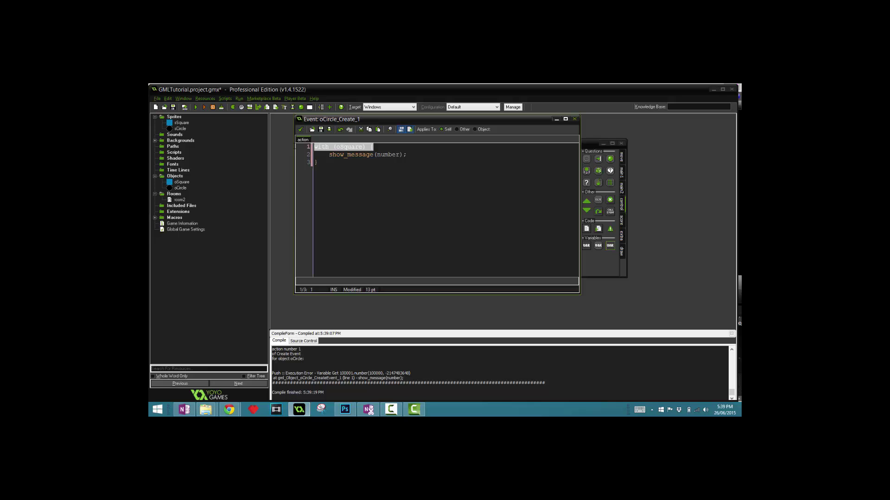
pyautogui.click(335, 155)
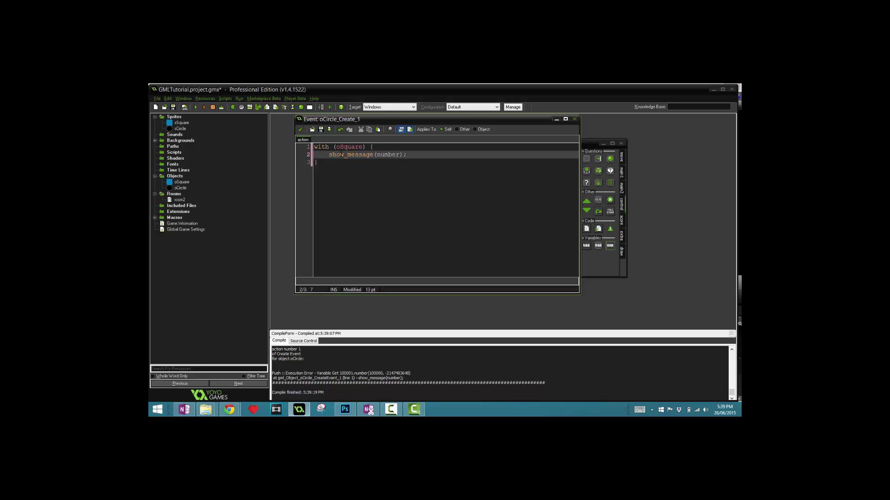
pyautogui.moveTo(349, 197); pyautogui.dragTo(319, 148)
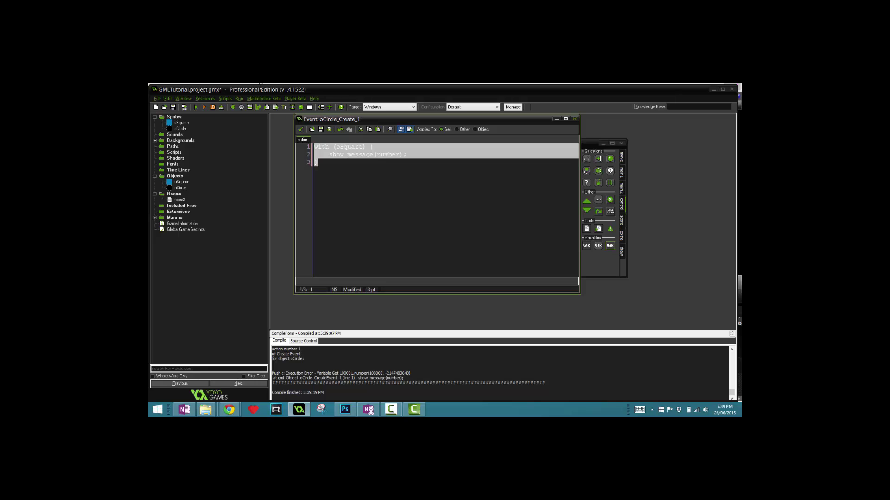
pyautogui.click(362, 172)
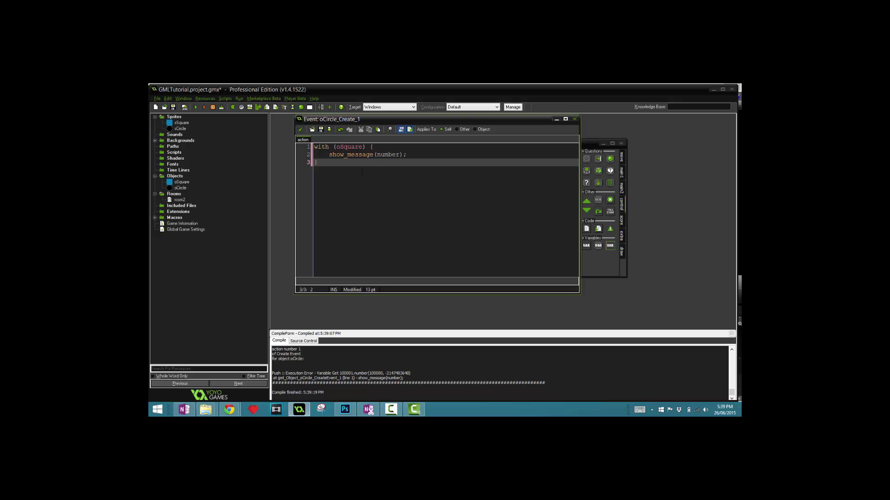
pyautogui.press('F5')
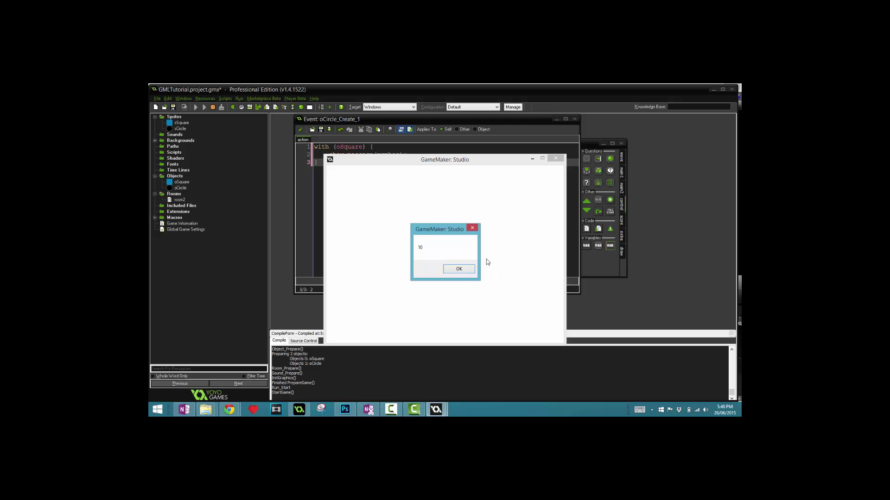
# Step: Dismiss the '10' message, quit the game, and close oCircle's Create code editor
pyautogui.click(459, 270)
pyautogui.click(556, 159)
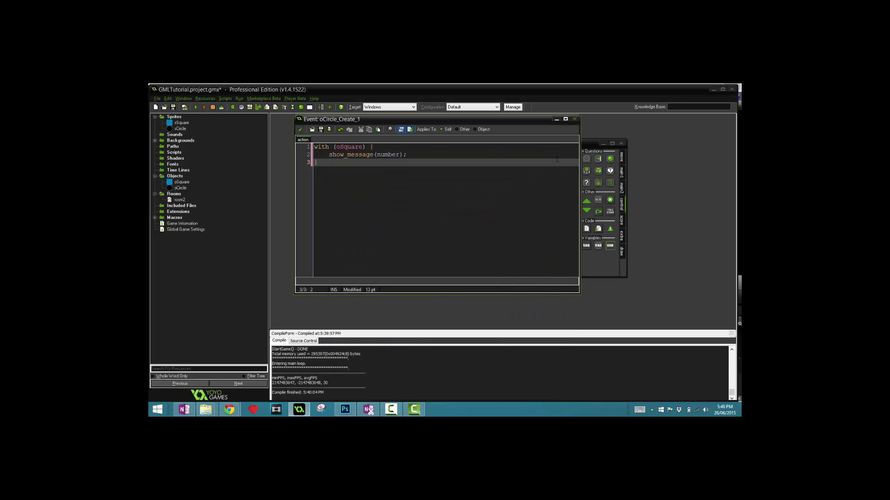
pyautogui.hotkey('ctrl', 'a')
pyautogui.click(413, 196)
pyautogui.hotkey('ctrl', 'a')
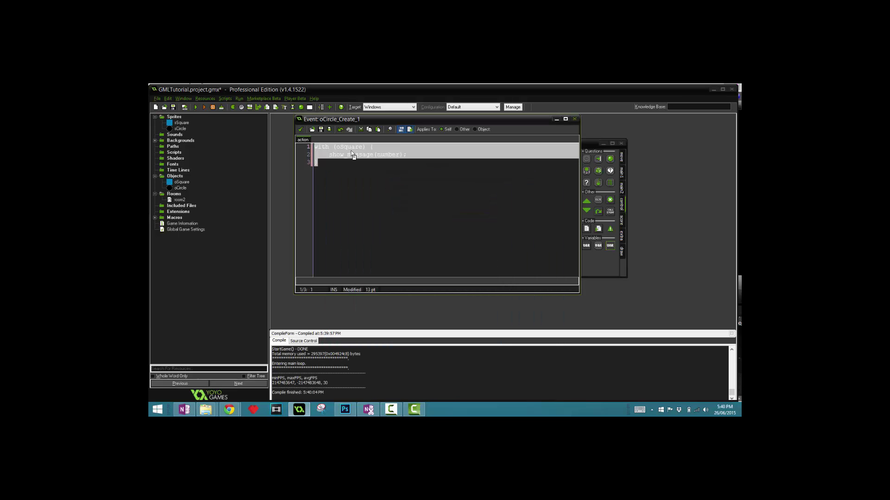
pyautogui.click(301, 131)
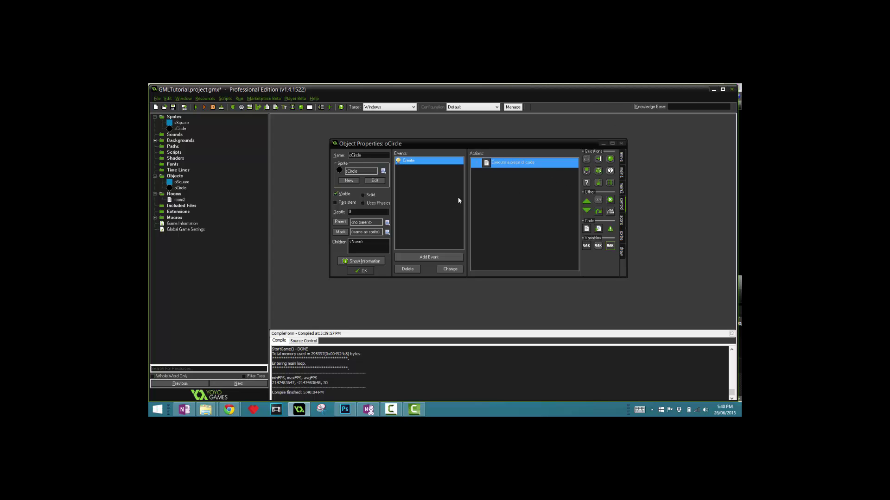
# Step: Delete all of oCircle's Create code and close its editor
pyautogui.doubleClick(182, 181)
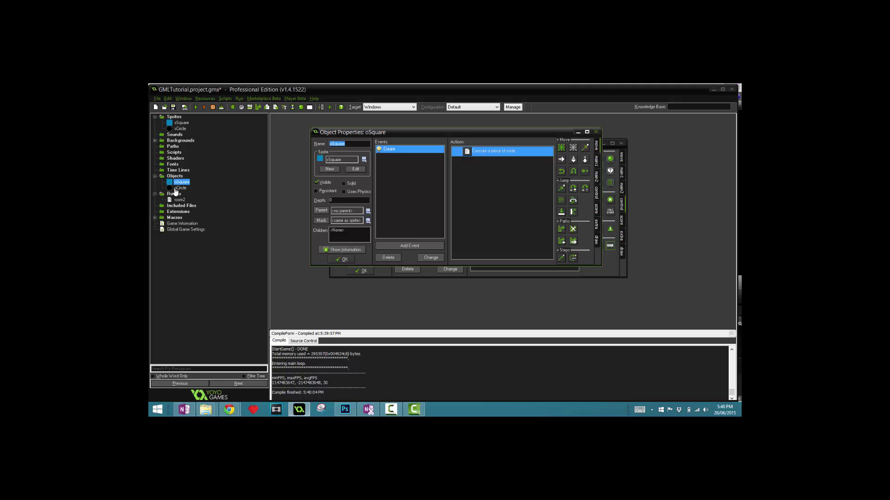
pyautogui.doubleClick(180, 188)
pyautogui.doubleClick(514, 162)
pyautogui.hotkey('ctrl', 'a')
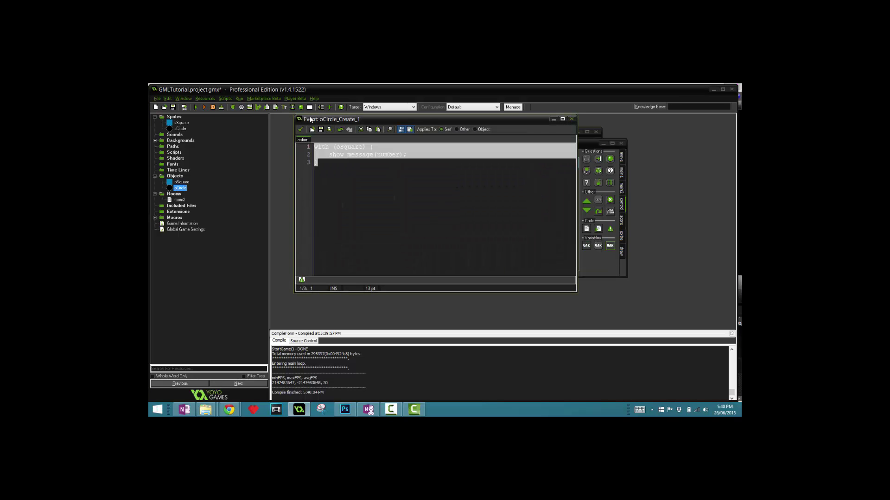
pyautogui.press('Delete')
pyautogui.click(299, 131)
# Step: Change oSquare's Create line to var number = 10; and save it
pyautogui.click(367, 131)
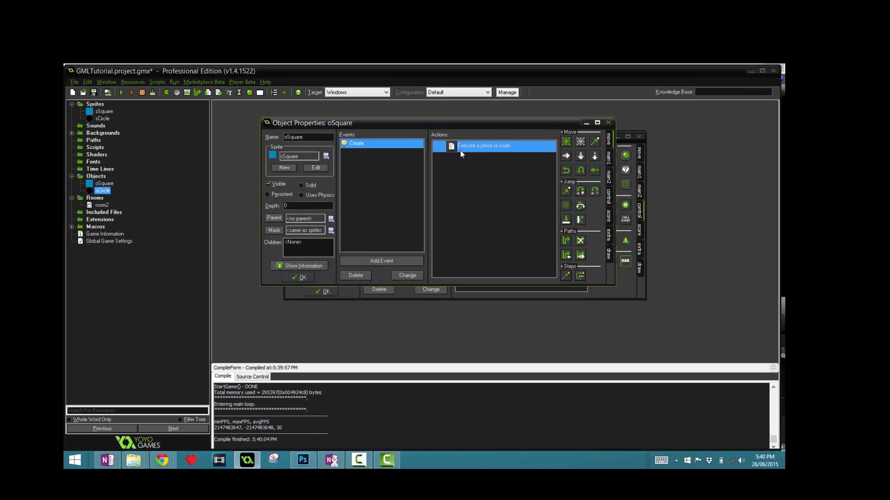
pyautogui.doubleClick(461, 150)
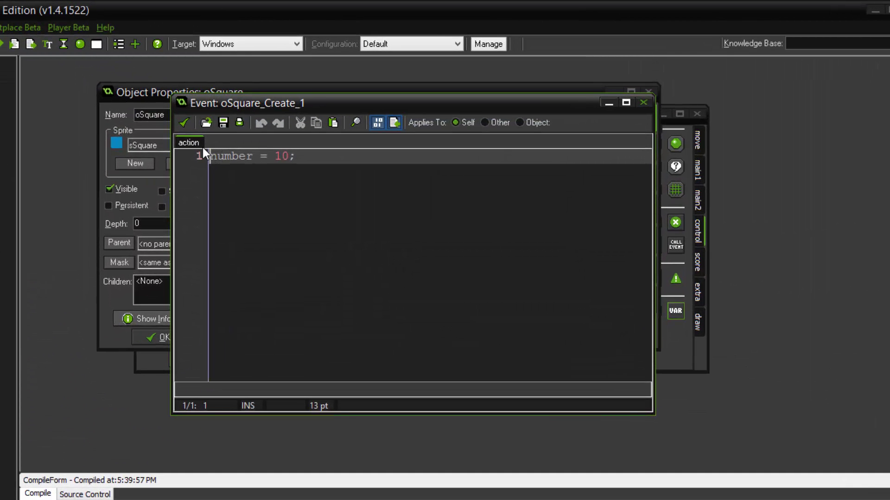
pyautogui.write('var')
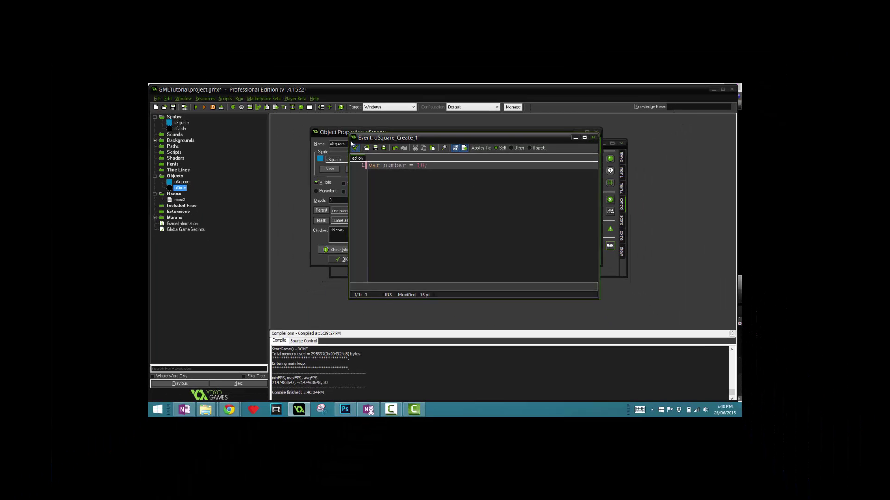
pyautogui.click(355, 148)
# Step: Add a Step event with a code action to oSquare, then remove it
pyautogui.click(409, 246)
pyautogui.click(434, 244)
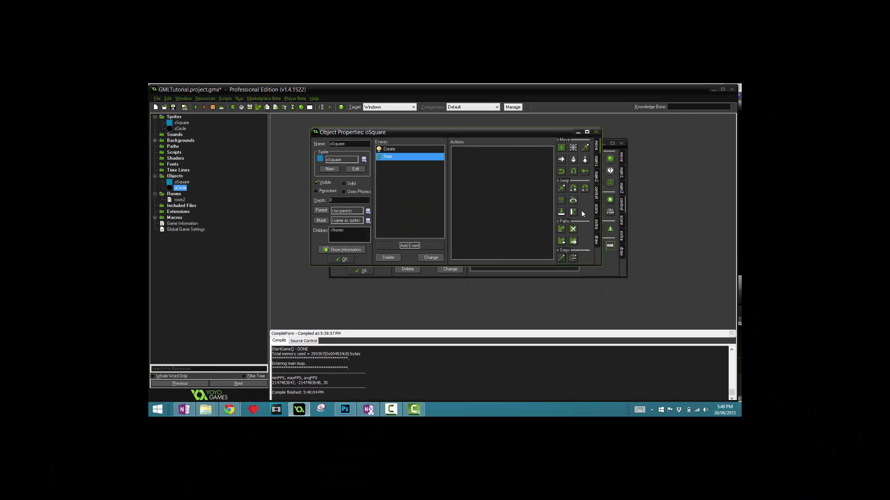
pyautogui.click(595, 198)
pyautogui.moveTo(563, 217); pyautogui.dragTo(495, 219)
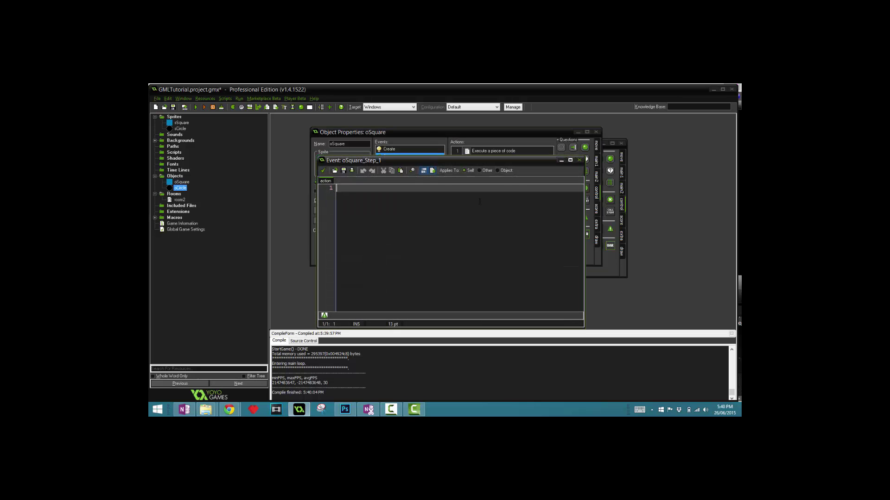
pyautogui.click(322, 170)
pyautogui.click(408, 270)
pyautogui.click(472, 261)
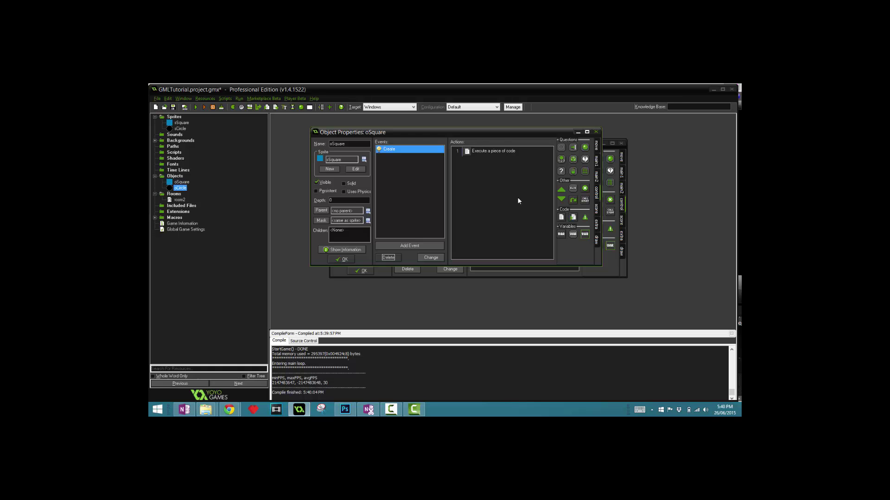
# Step: Reopen oSquare's Create code and delete the var number = 10; line
pyautogui.doubleClick(491, 151)
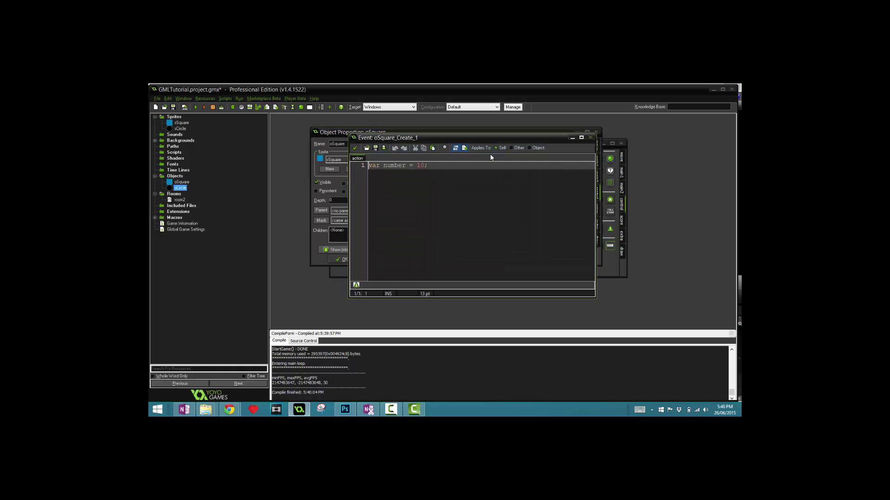
pyautogui.hotkey('ctrl', 'a')
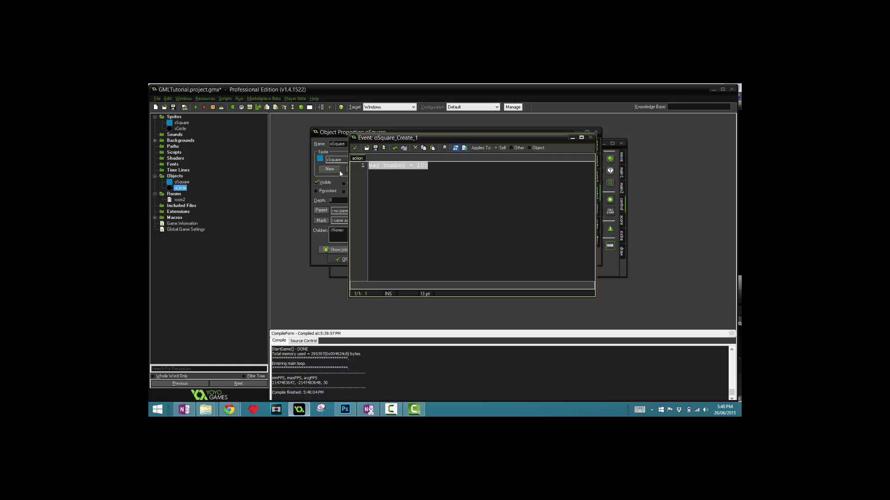
pyautogui.press('Delete')
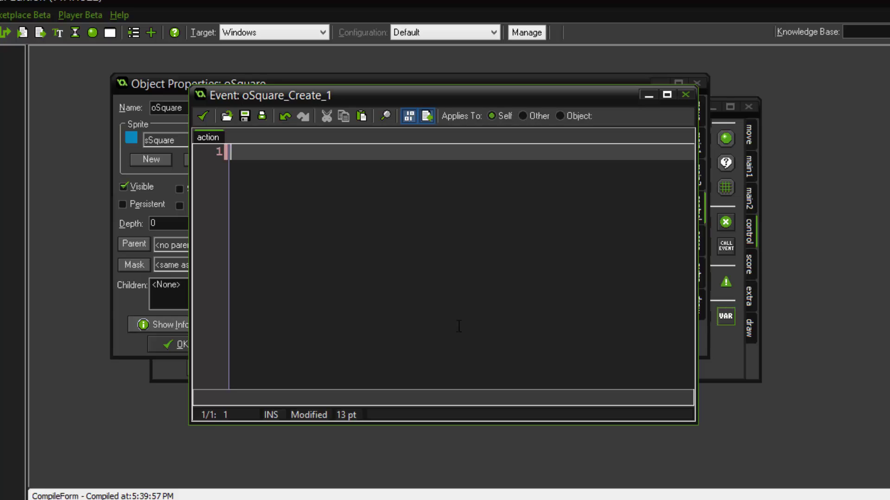
pyautogui.write('number = 10')
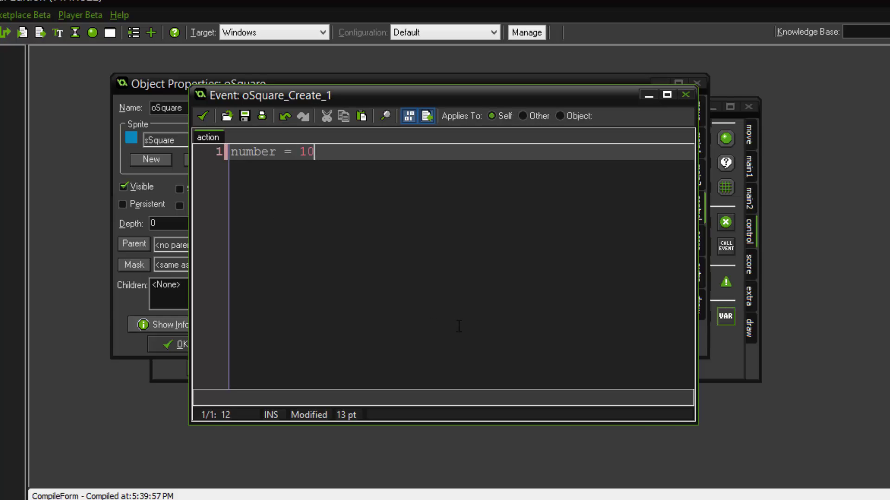
pyautogui.write(';')
# Step: Add the condition if (number == 10) below number = 10;
pyautogui.press('Return')
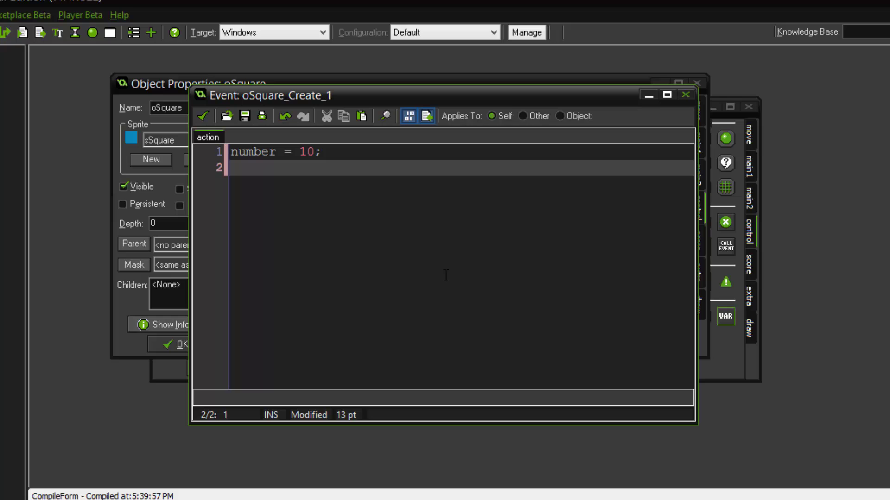
pyautogui.write('if ')
pyautogui.write('()')
pyautogui.write('num')
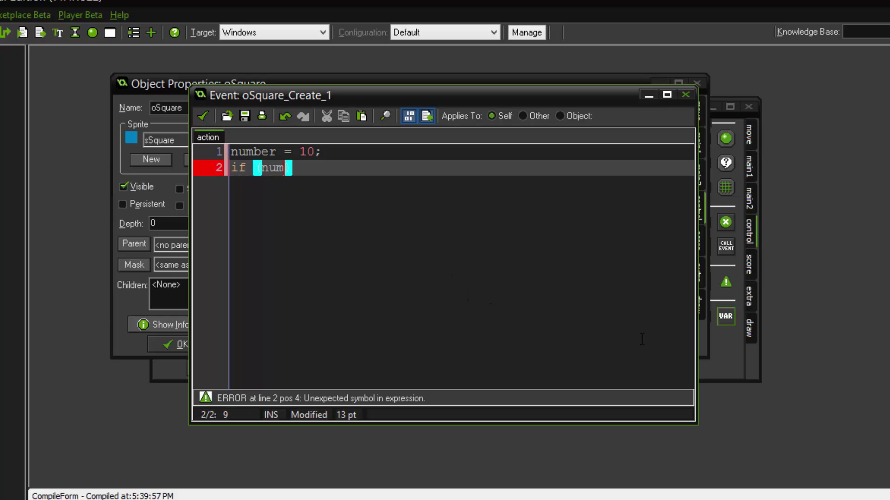
pyautogui.write('ber')
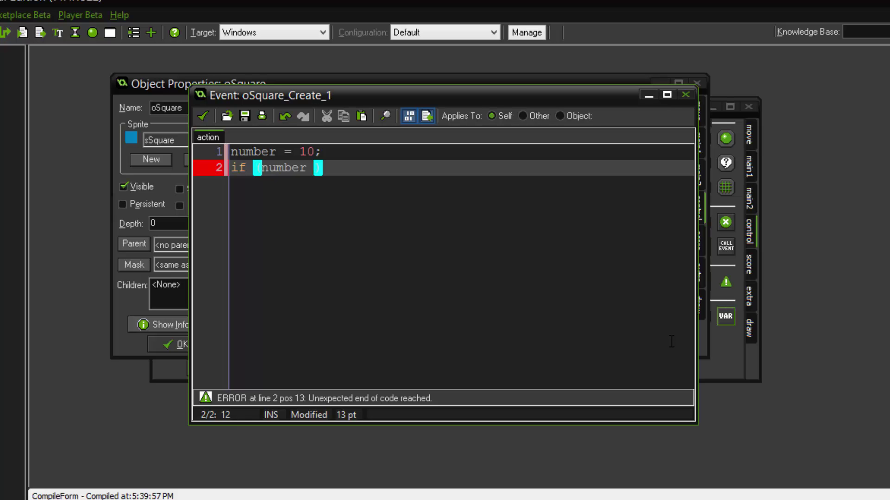
pyautogui.write('= 1')
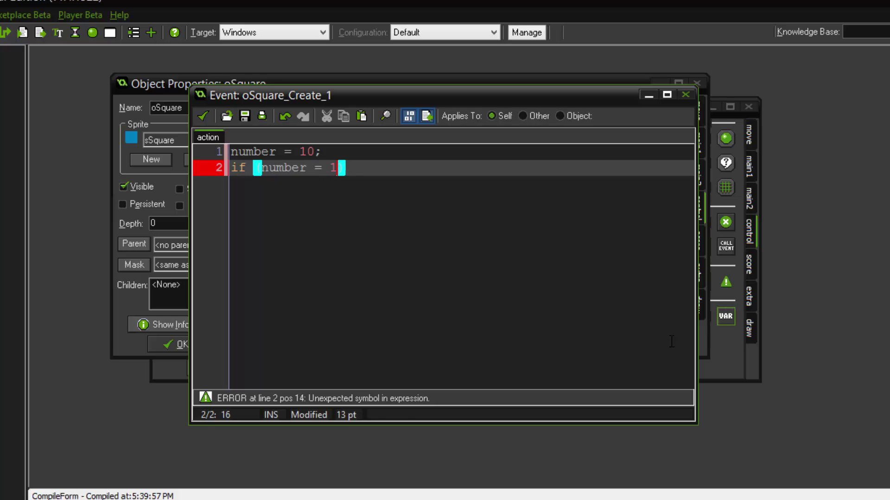
pyautogui.write('0')
pyautogui.press('Left')
pyautogui.press('Left')
pyautogui.press('Left')
pyautogui.press('Right')
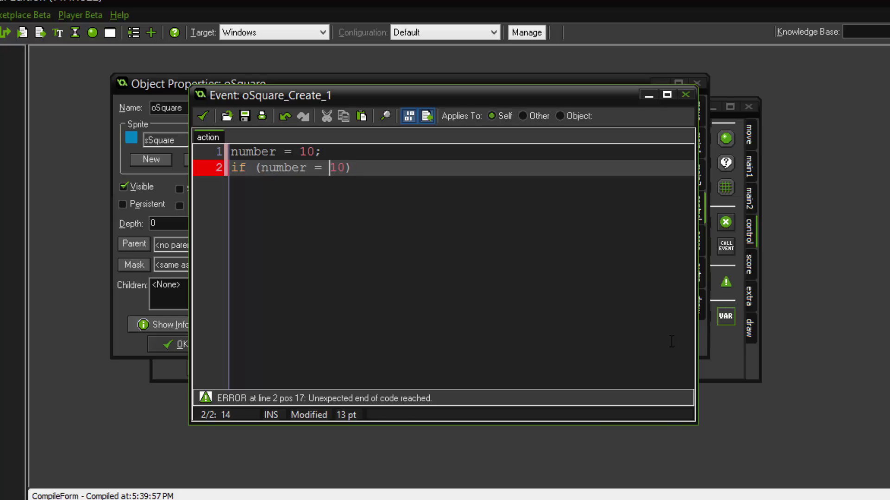
pyautogui.press('Left')
pyautogui.write('=')
pyautogui.press('BackSpace')
pyautogui.moveTo(348, 167); pyautogui.dragTo(260, 168)
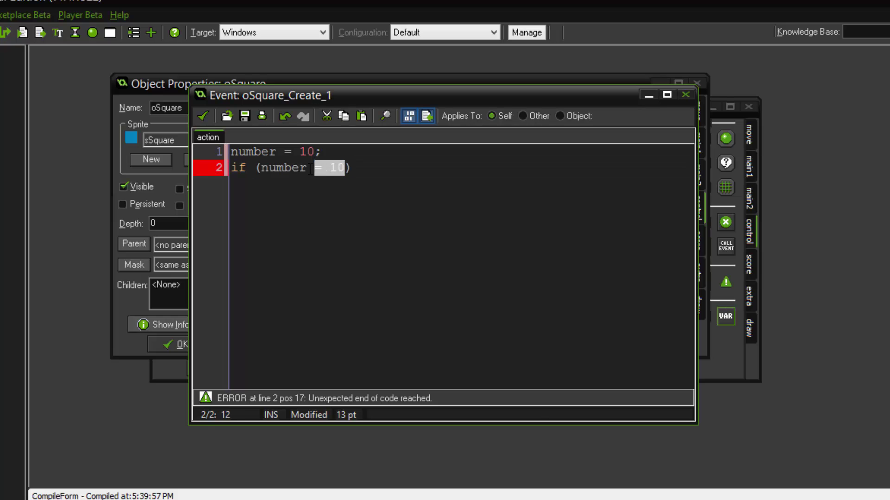
pyautogui.press('Left')
pyautogui.click(320, 182)
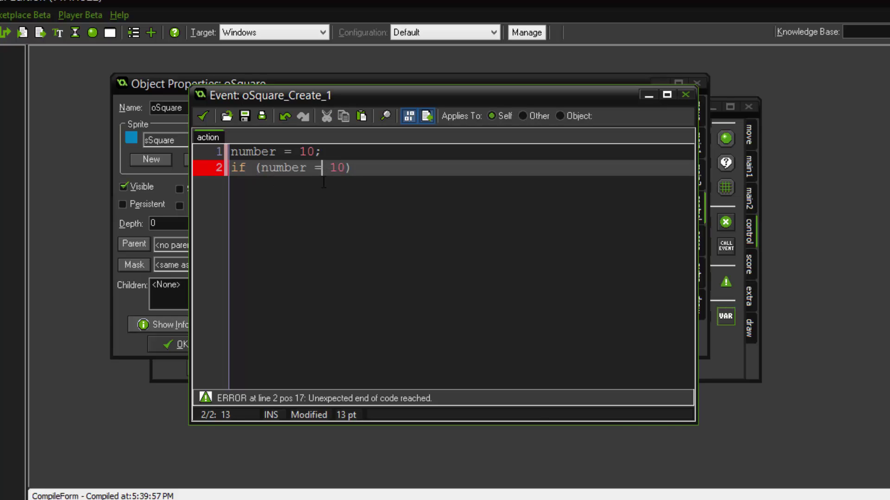
pyautogui.write('=')
pyautogui.click(351, 170)
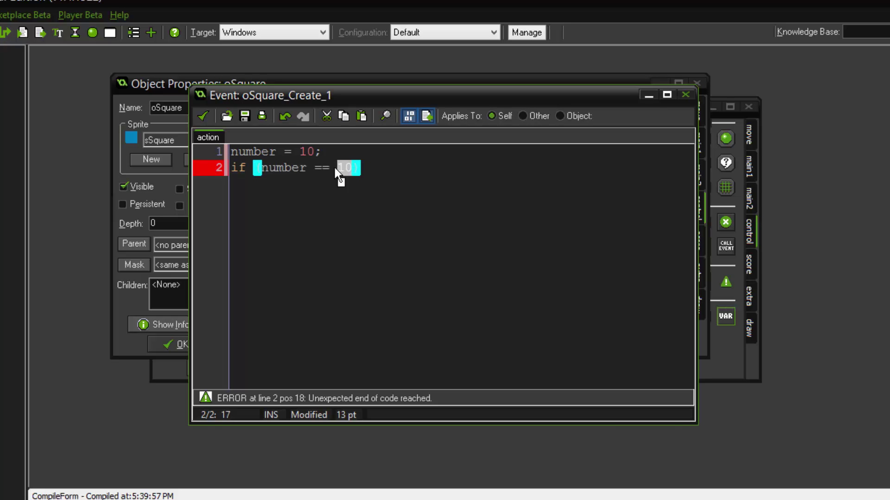
pyautogui.doubleClick(290, 167)
pyautogui.click(290, 168)
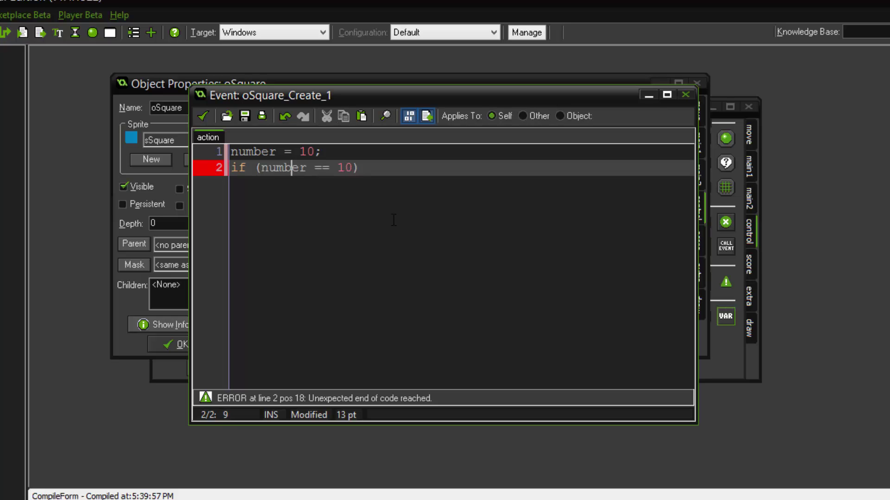
pyautogui.press('Right')
pyautogui.press('Right')
pyautogui.press('Right')
pyautogui.press('Right')
pyautogui.press('End')
pyautogui.write('{}')
# Step: Fill the if block's braces with show_message('Your number is 10')
pyautogui.press('Left')
pyautogui.press('Return')
pyautogui.press('Return')
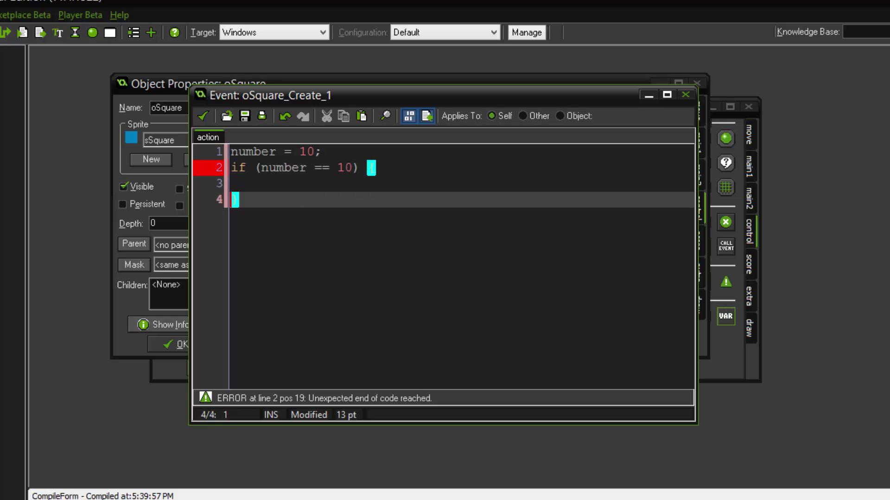
pyautogui.press('Up')
pyautogui.press('Tab')
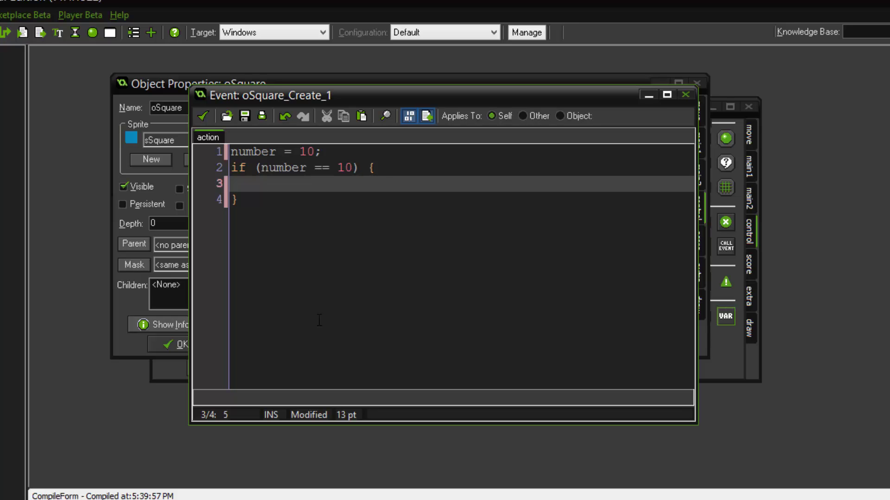
pyautogui.write('show')
pyautogui.write('_message')
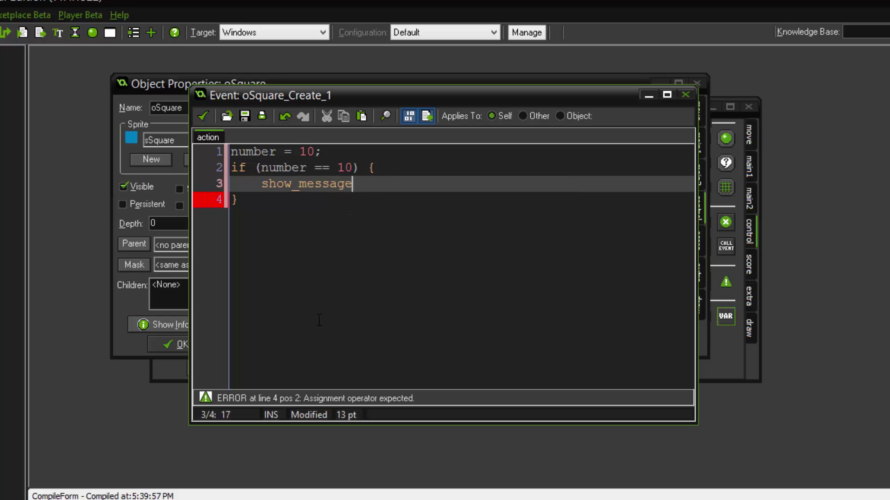
pyautogui.write('()')
pyautogui.press('Left')
pyautogui.write('"')
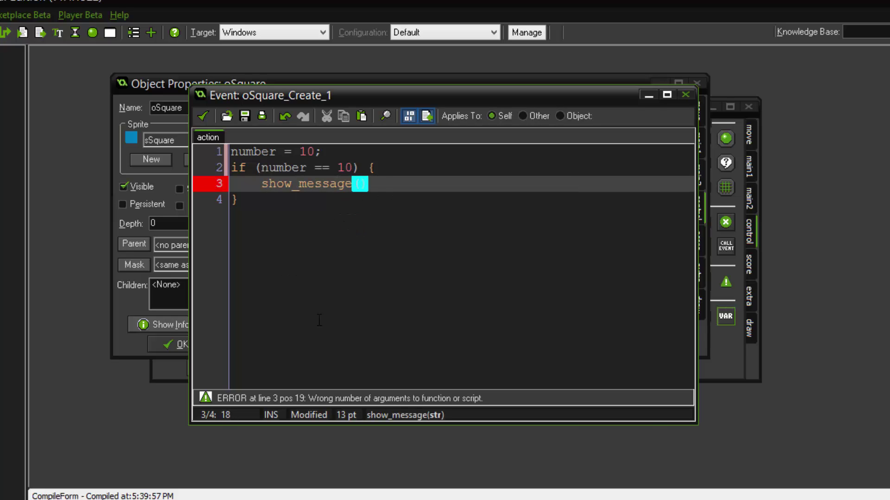
pyautogui.write('"')
pyautogui.press('Left')
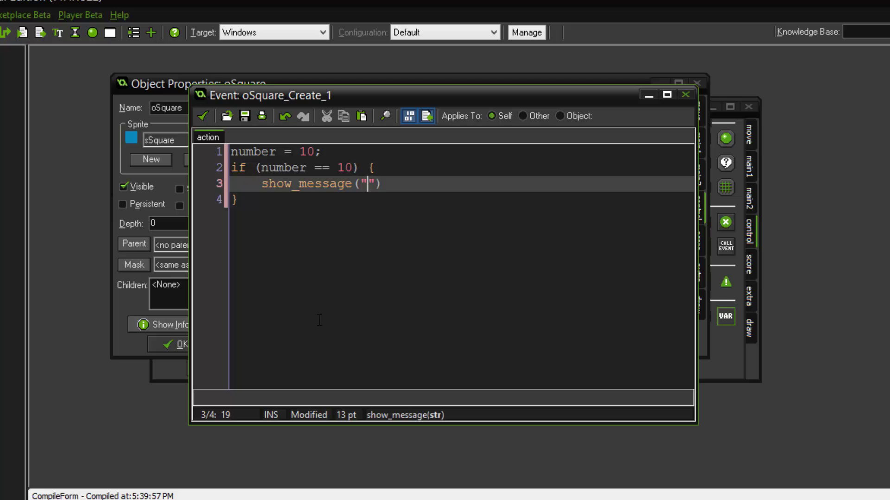
pyautogui.write('Your')
pyautogui.write(' number is 10')
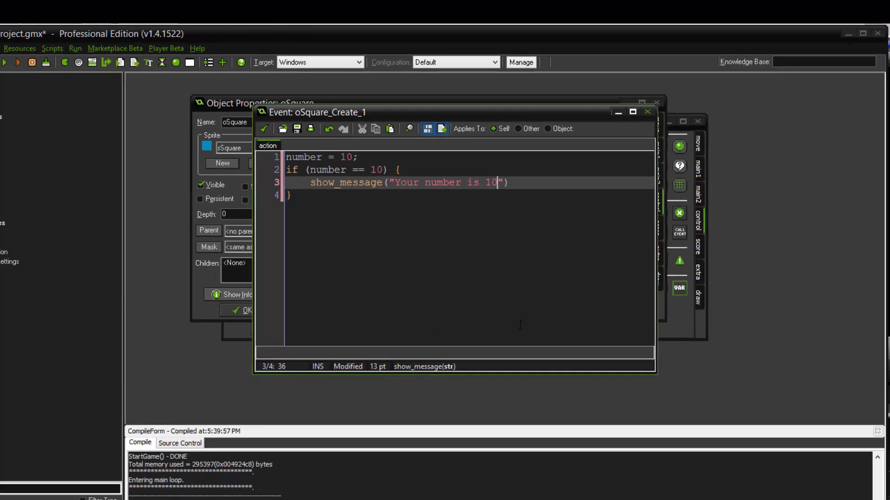
# Step: Run the game, dismiss the 'Your number is 10' message, and close the game window
pyautogui.click(197, 108)
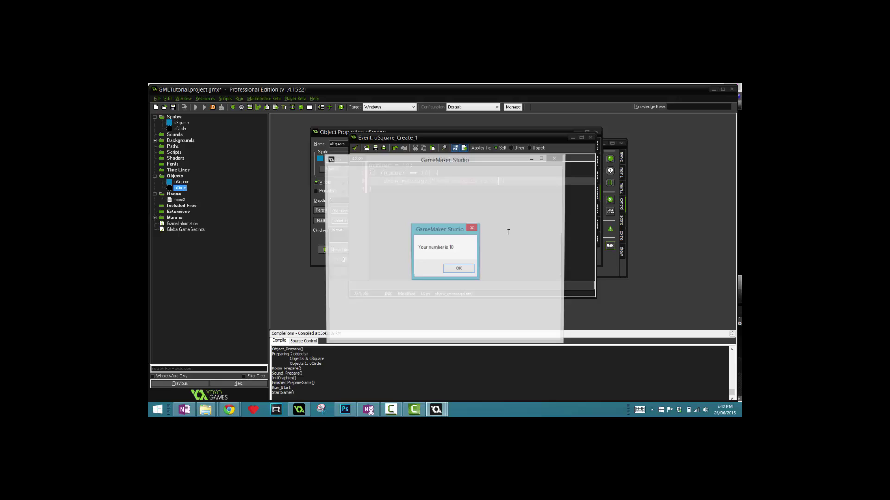
pyautogui.click(457, 271)
pyautogui.click(555, 159)
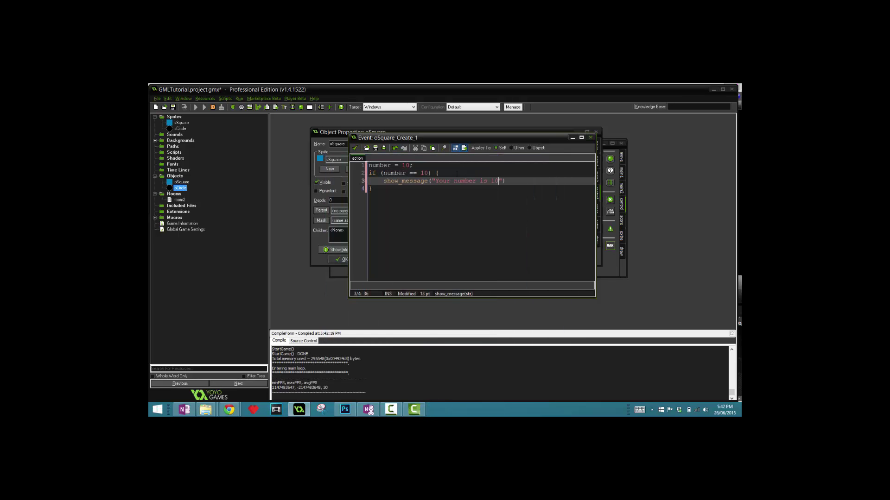
# Step: Change number on line 1 from 10 to 5, then run and close the game again
pyautogui.doubleClick(404, 165)
pyautogui.write('5')
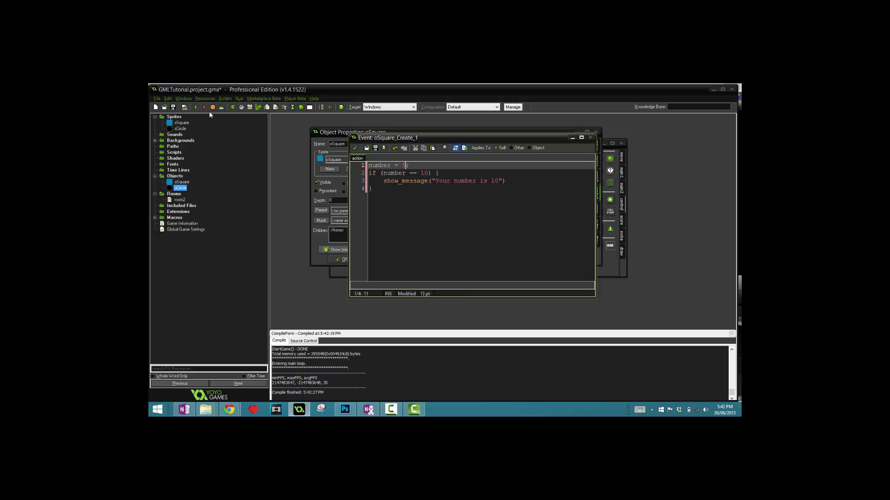
pyautogui.click(195, 107)
pyautogui.click(556, 159)
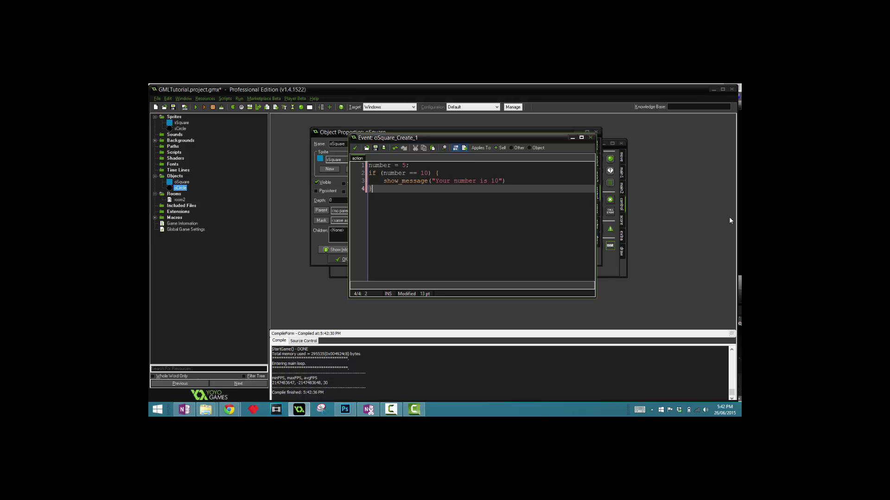
pyautogui.click(508, 187)
pyautogui.write('elelse {}')
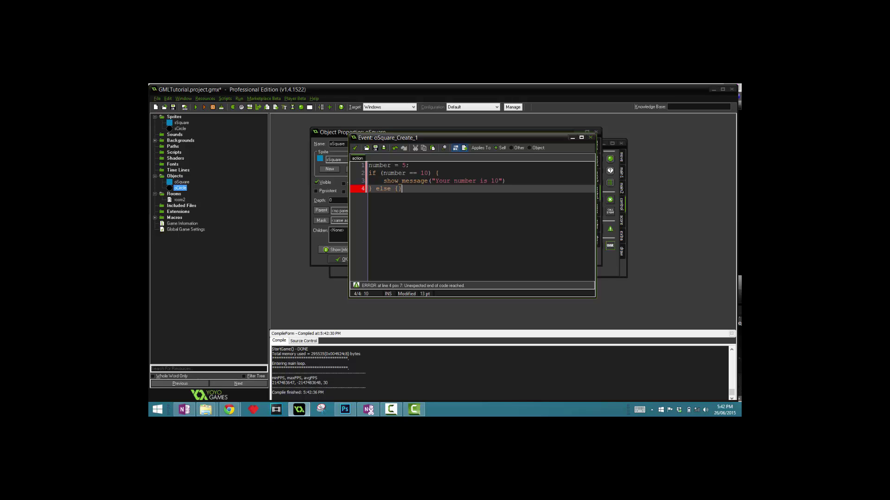
# Step: Lay out an empty else block after the if's closing brace, with an indented inner line
pyautogui.press('Return')
pyautogui.write('{')
pyautogui.press('Return')
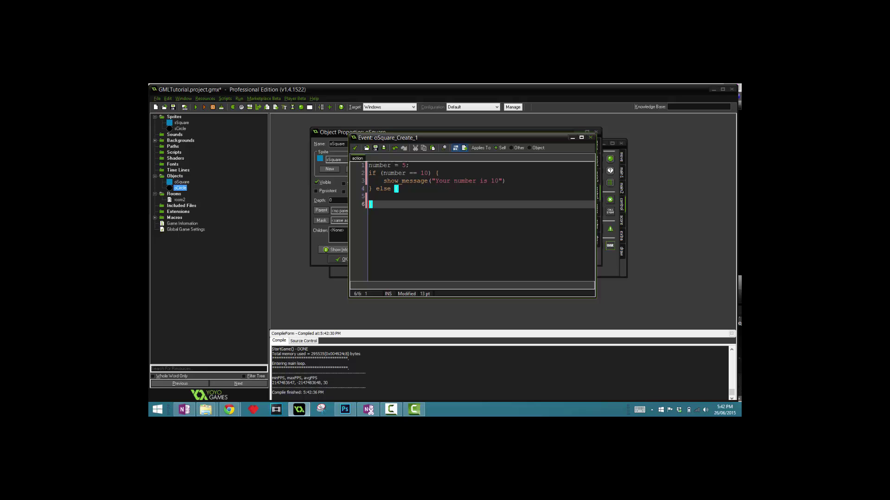
pyautogui.press('Up')
pyautogui.press('Tab')
pyautogui.press('Up')
pyautogui.press('End')
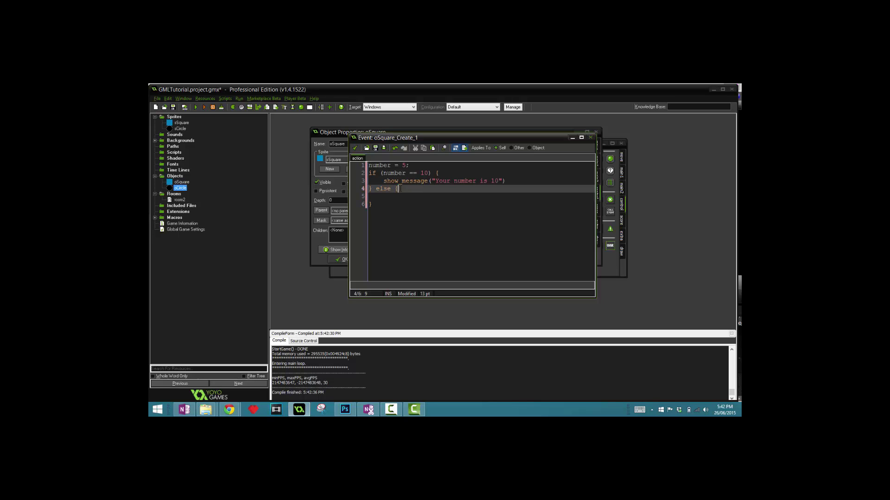
# Step: Write show_message("Your number is NOT 10") inside the else block, correcting a misspelling
pyautogui.click(373, 205)
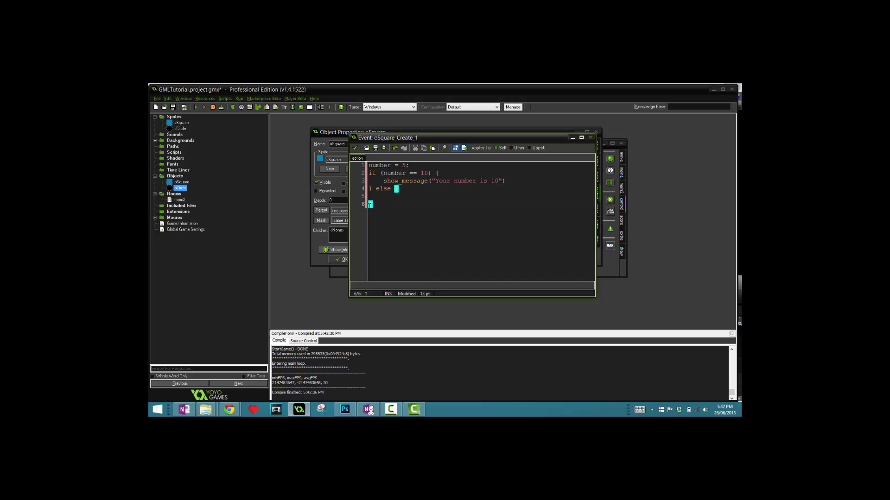
pyautogui.click(451, 195)
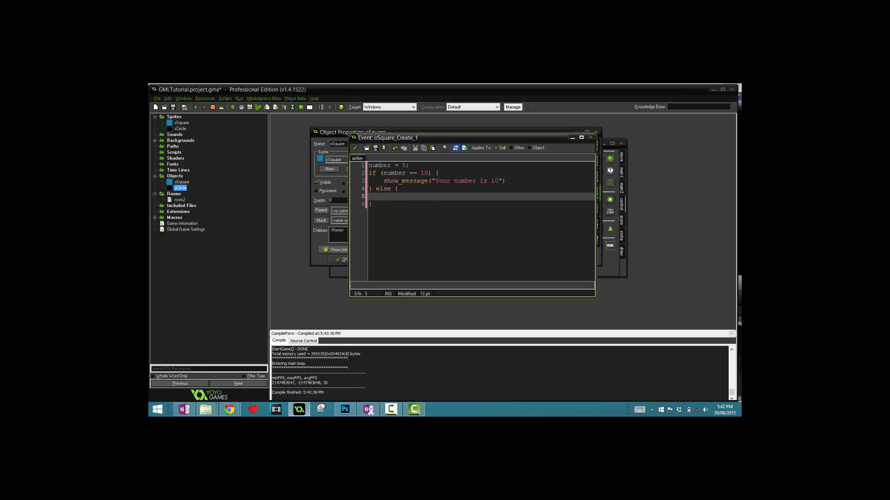
pyautogui.moveTo(380, 173); pyautogui.dragTo(431, 173)
pyautogui.click(431, 173)
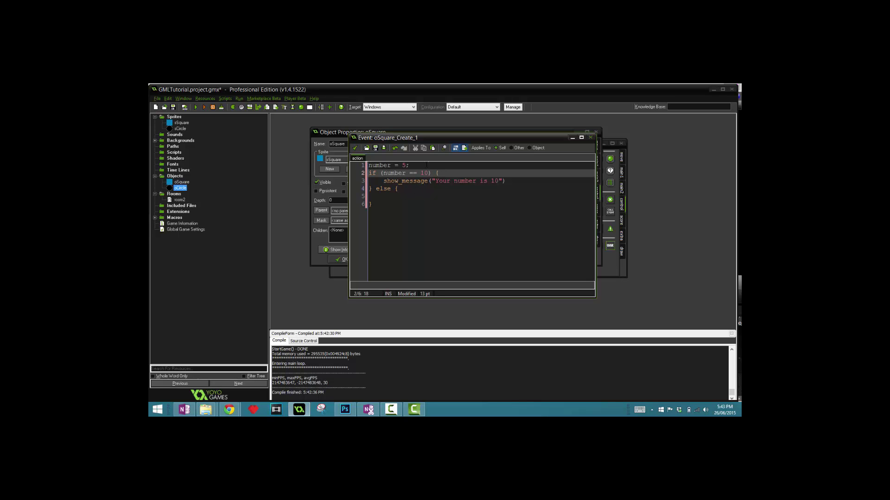
pyautogui.click(398, 195)
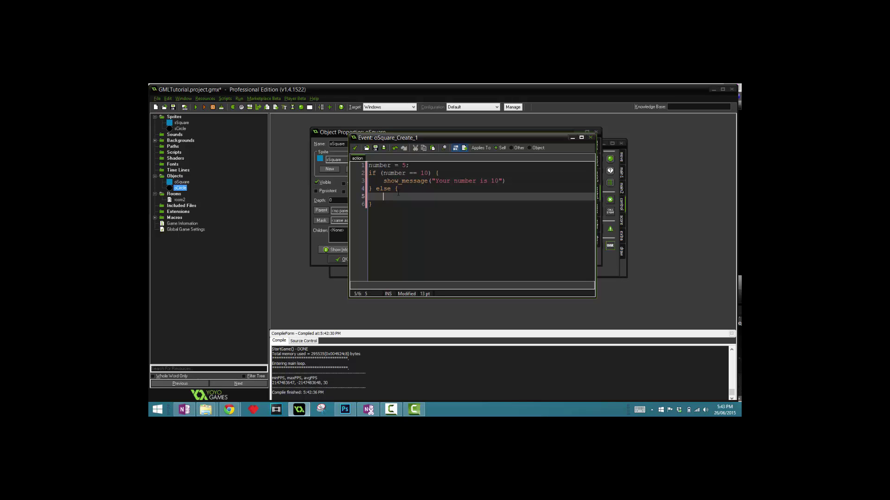
pyautogui.write('show_mes')
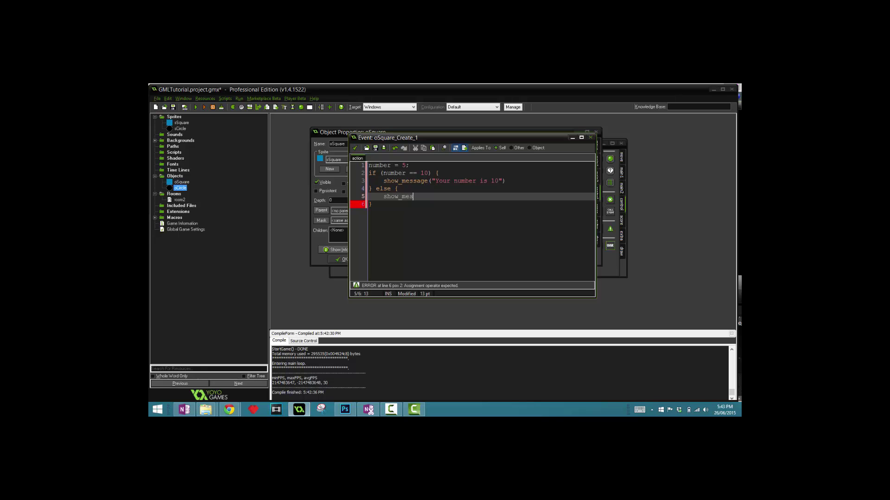
pyautogui.write('sgae')
pyautogui.press('BackSpace')
pyautogui.press('BackSpace')
pyautogui.write('age(')
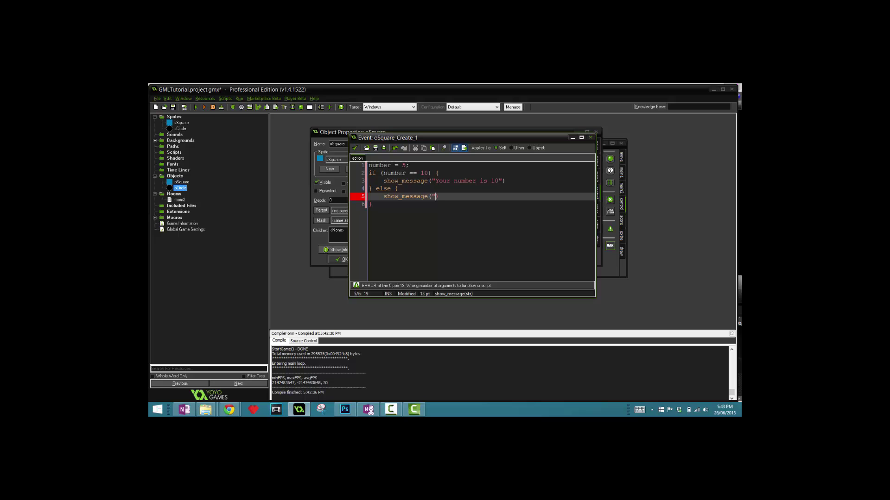
pyautogui.write('"Your nu')
pyautogui.write('mber is NOT')
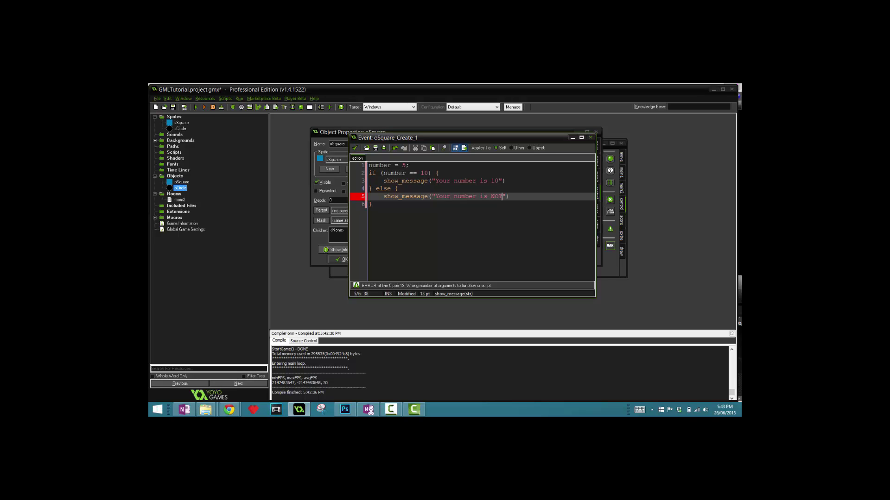
pyautogui.write(' 10')
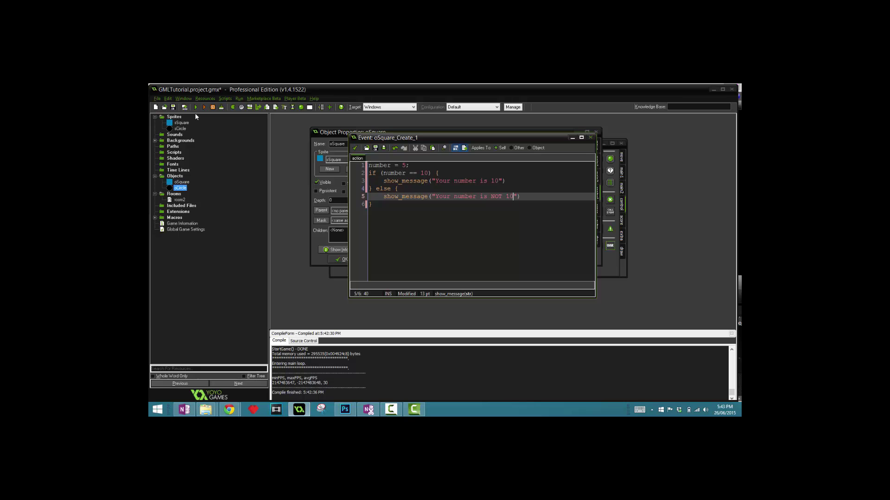
pyautogui.click(196, 107)
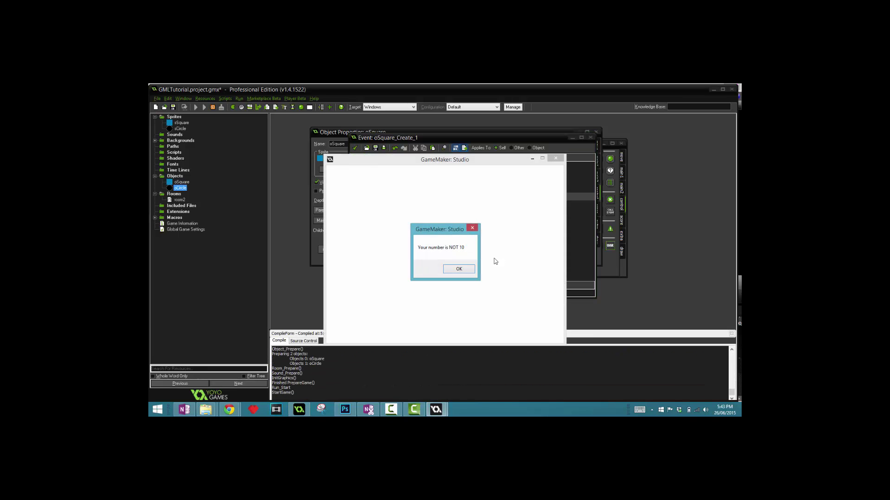
pyautogui.click(457, 272)
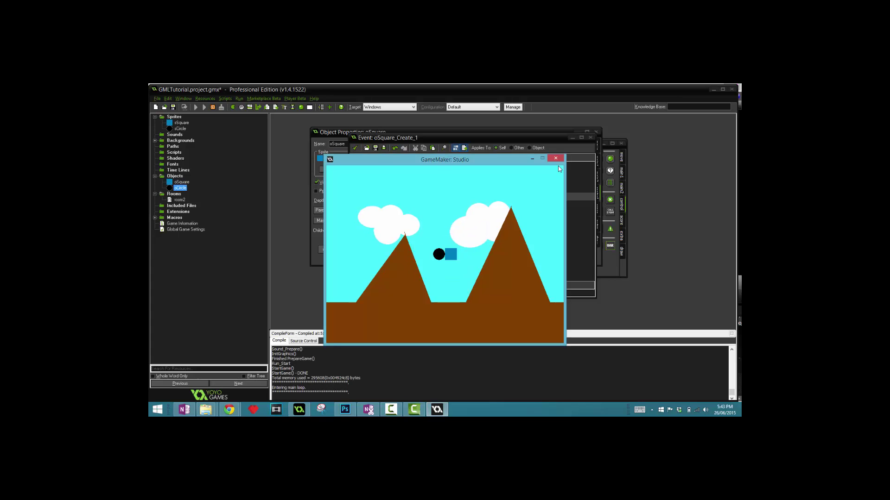
pyautogui.click(555, 158)
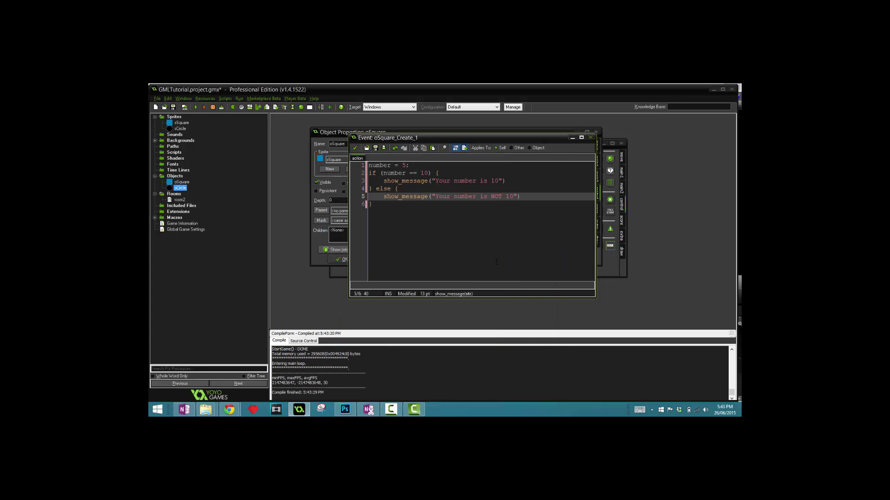
# Step: Move the else block down, leaving a blank line after the if block's closing brace
pyautogui.click(442, 248)
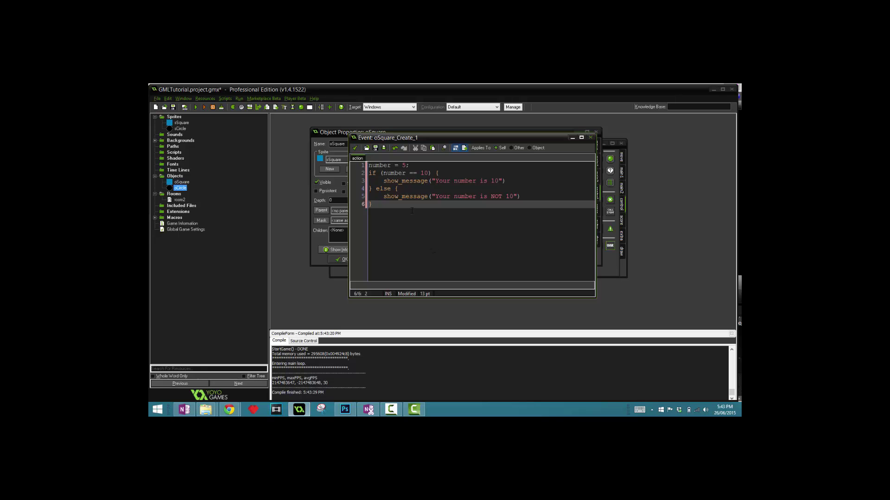
pyautogui.press('Up')
pyautogui.press('Up')
pyautogui.press('Return')
pyautogui.press('Return')
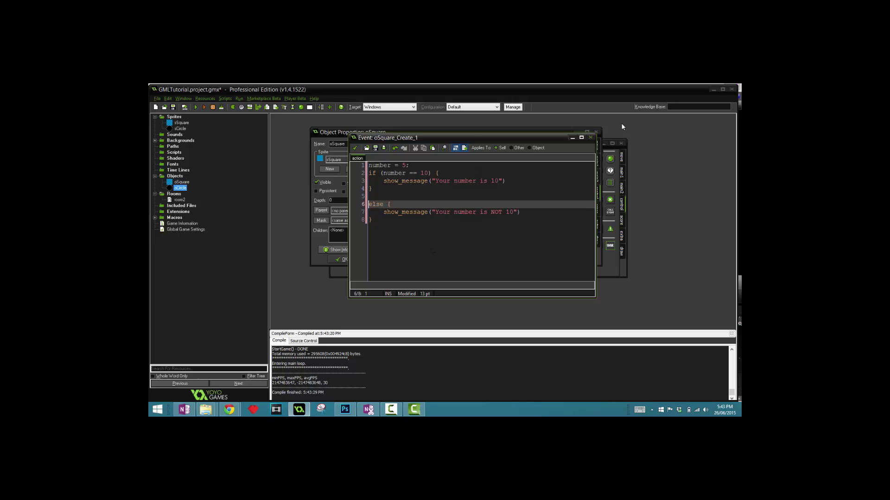
pyautogui.press('Up')
pyautogui.press('Up')
pyautogui.write('else if ')
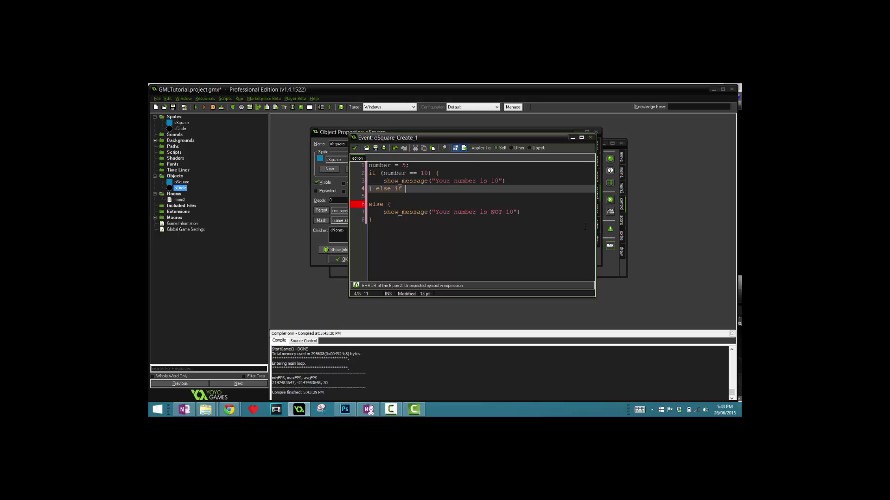
pyautogui.write('(numb')
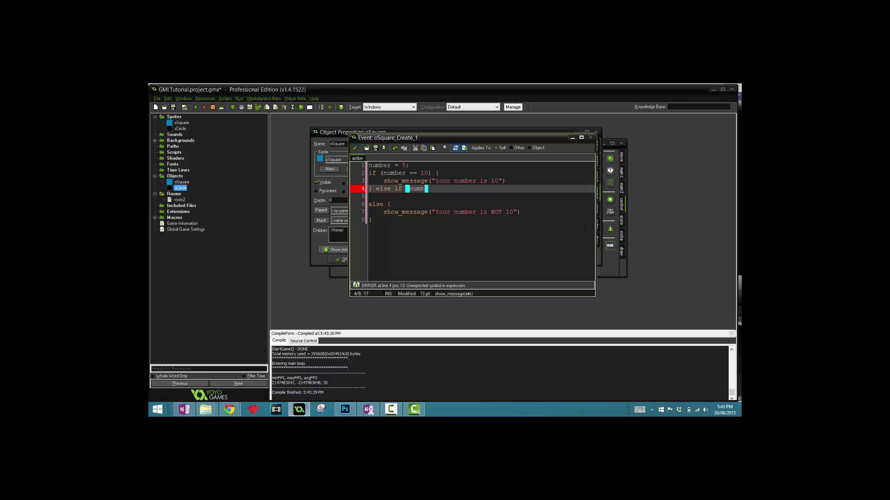
pyautogui.write('er == 100')
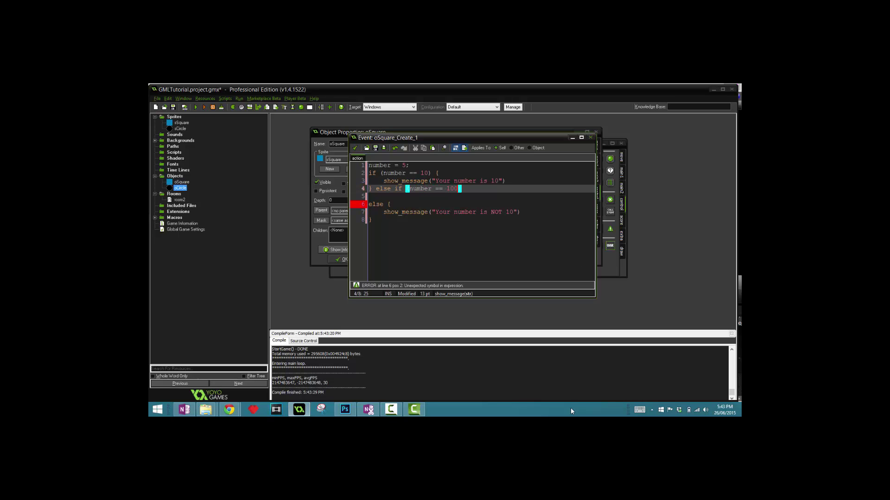
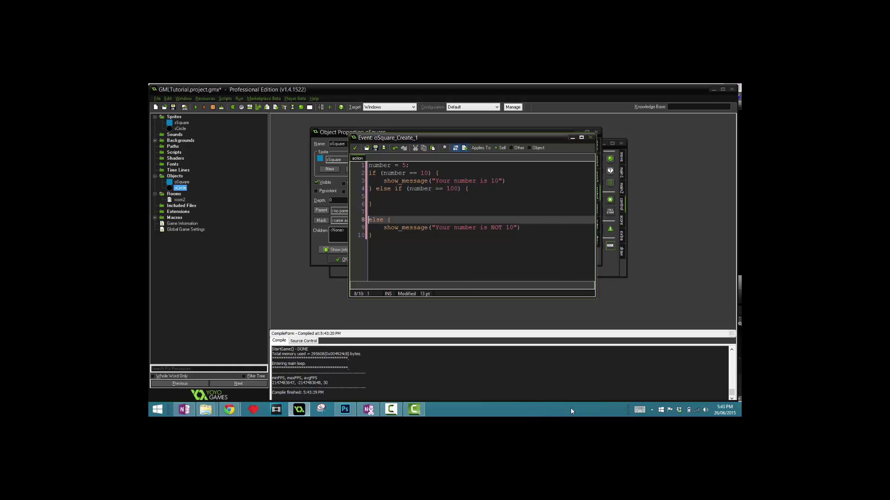
# Step: Join '} else {' and add show_message("You are a century"); to the else-if branch
pyautogui.press('BackSpace')
pyautogui.press('BackSpace')
pyautogui.press('Up')
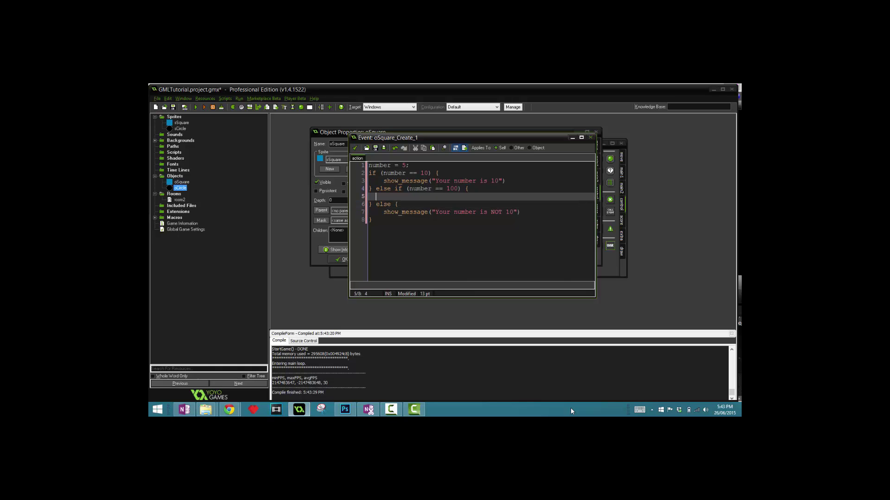
pyautogui.press('BackSpace')
pyautogui.press('BackSpace')
pyautogui.write('show')
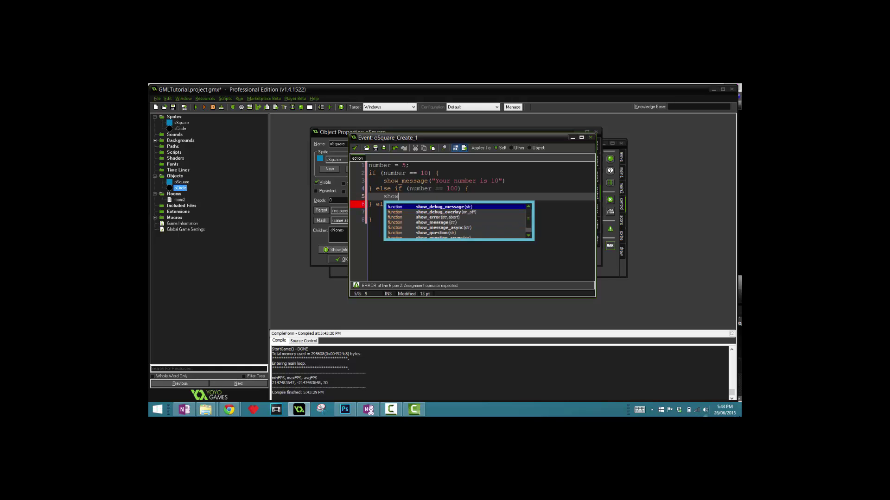
pyautogui.write('_mess')
pyautogui.press('Return')
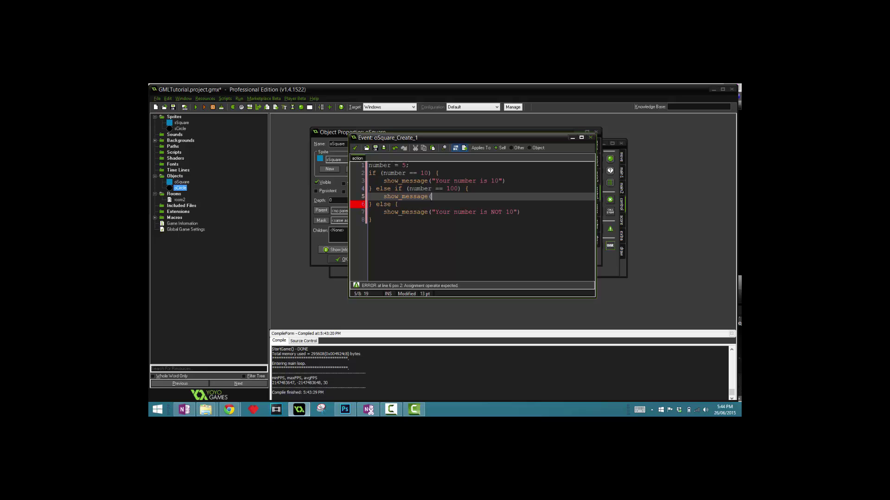
pyautogui.write('("')
pyautogui.write('Youu are a c')
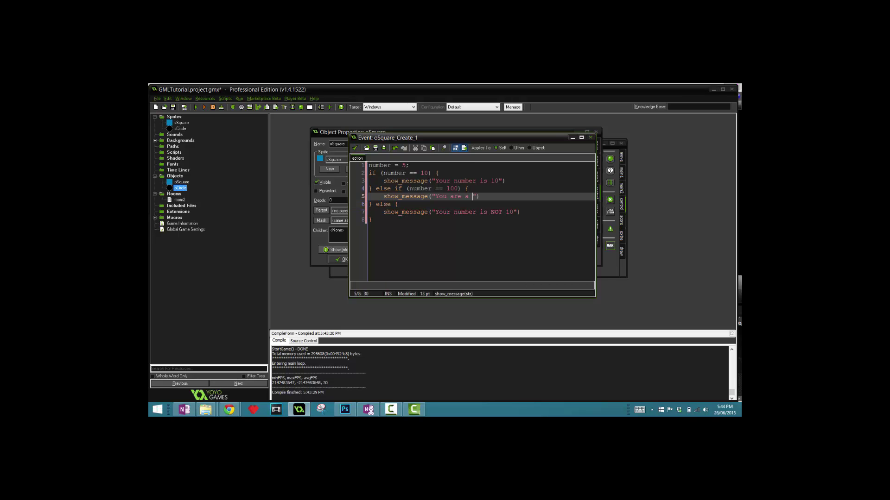
pyautogui.write('entury')
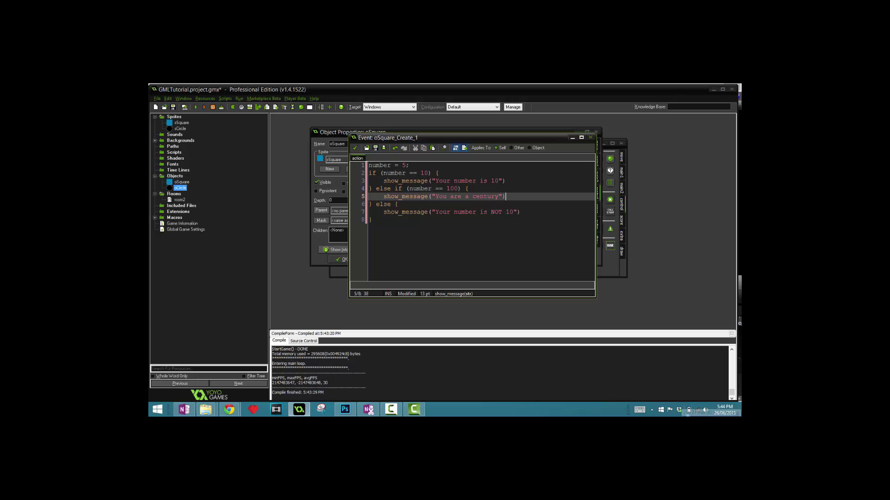
pyautogui.press('End')
pyautogui.write(';')
# Step: Add semicolons after the messages on lines 3 and 7
pyautogui.press('Up')
pyautogui.press('Up')
pyautogui.click(375, 188)
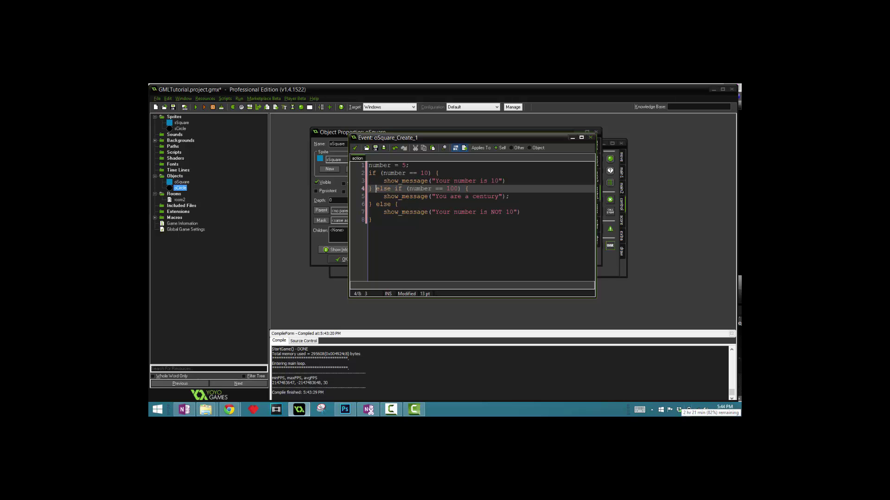
pyautogui.press('Up')
pyautogui.press('End')
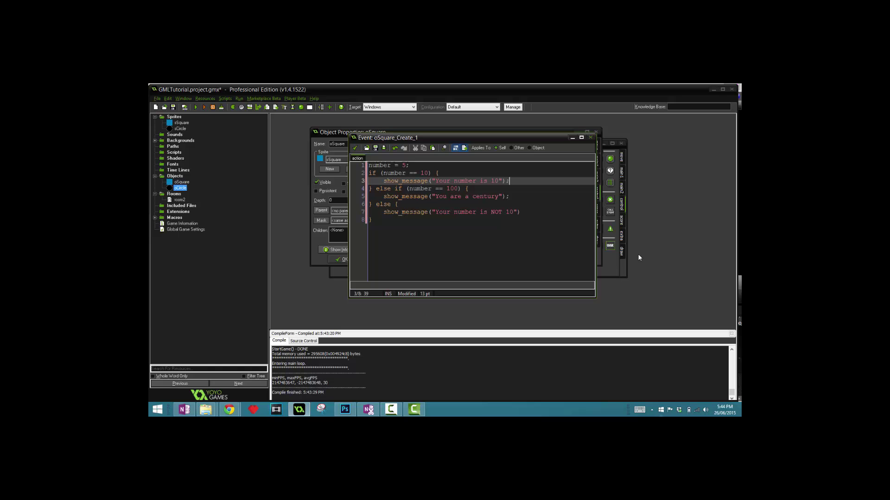
pyautogui.press('Down')
pyautogui.press('Down')
pyautogui.press('Down')
pyautogui.press('End')
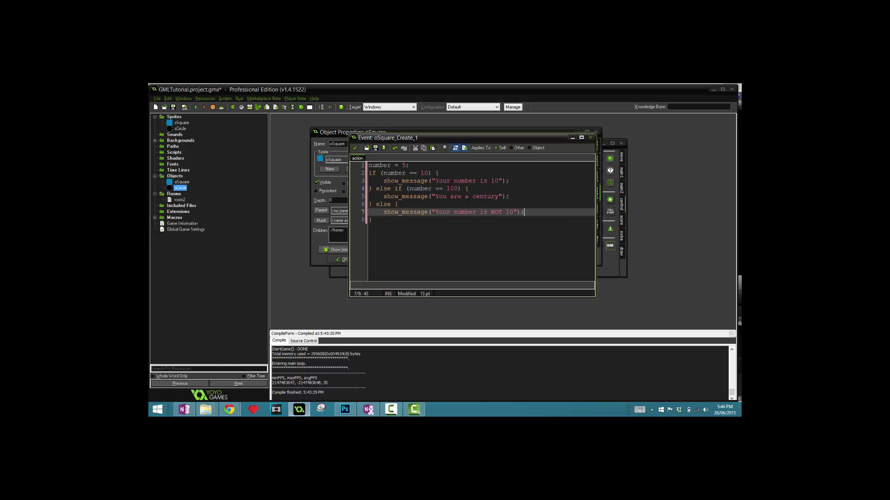
# Step: Change the value assigned to number from 5 to 100
pyautogui.press('Up')
pyautogui.press('Up')
pyautogui.press('Left')
pyautogui.press('Left')
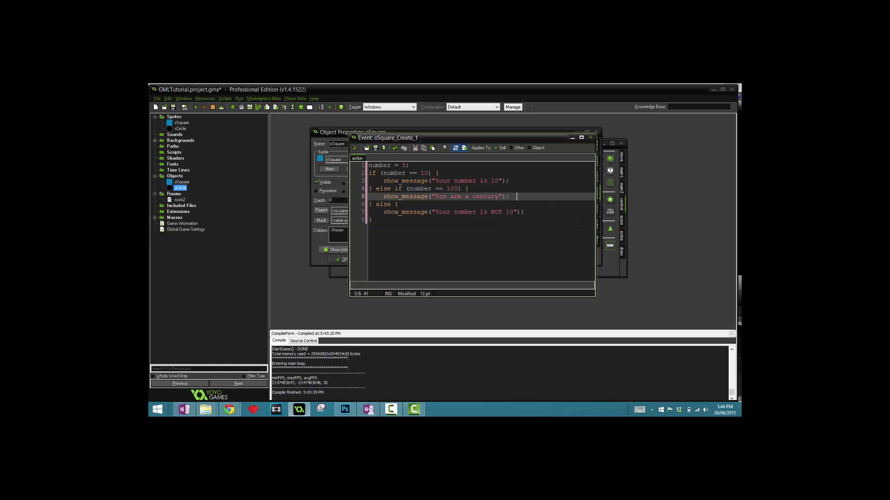
pyautogui.press('Up')
pyautogui.press('Up')
pyautogui.press('Up')
pyautogui.press('Left')
pyautogui.press('BackSpace')
pyautogui.write('100')
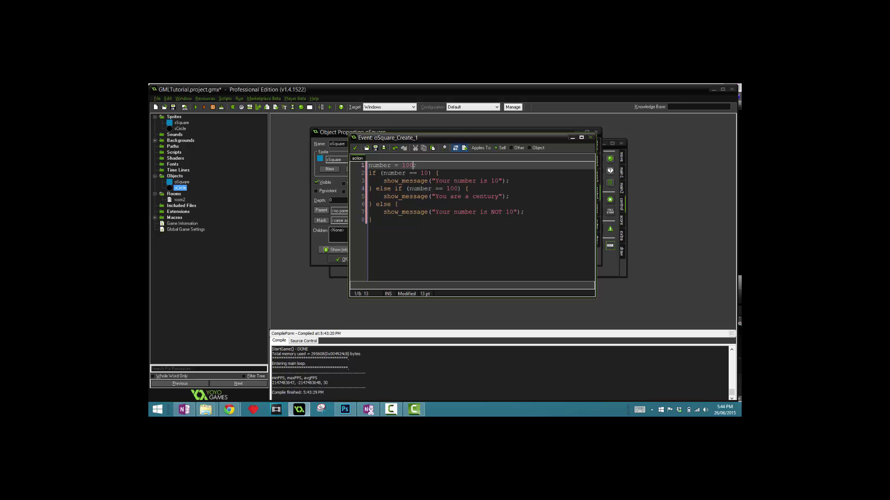
pyautogui.click(195, 107)
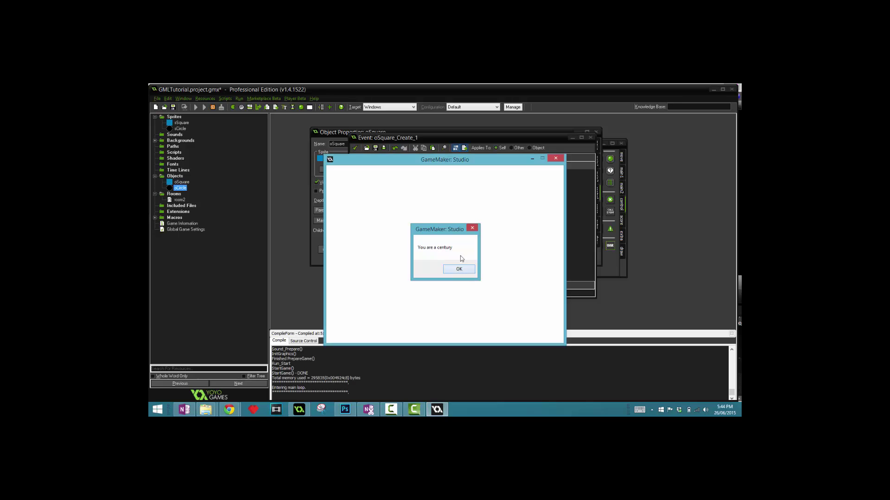
pyautogui.click(459, 268)
pyautogui.click(556, 160)
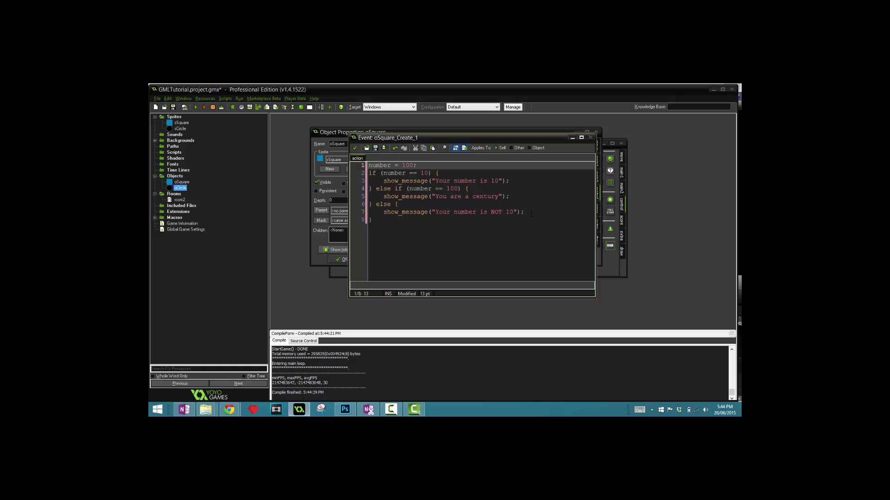
# Step: Delete the old else branches and change the if to number >= 50 with message "Your number is above 50"
pyautogui.moveTo(371, 220); pyautogui.dragTo(376, 188)
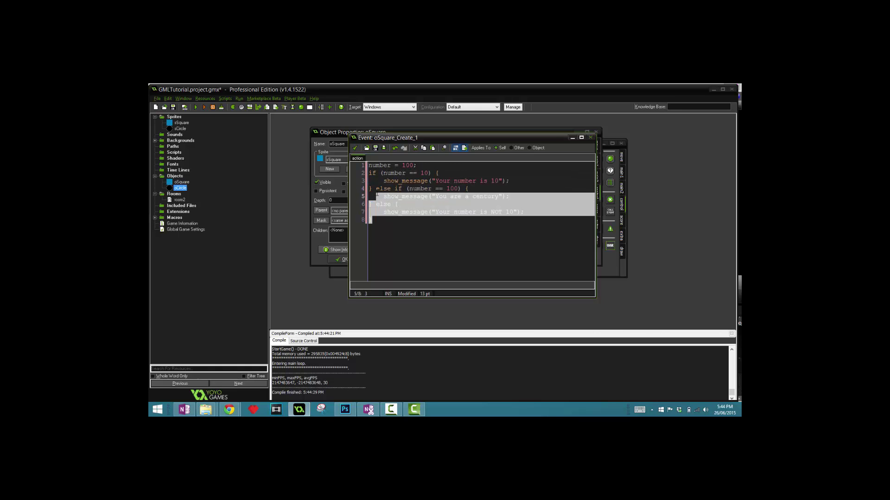
pyautogui.press('Delete')
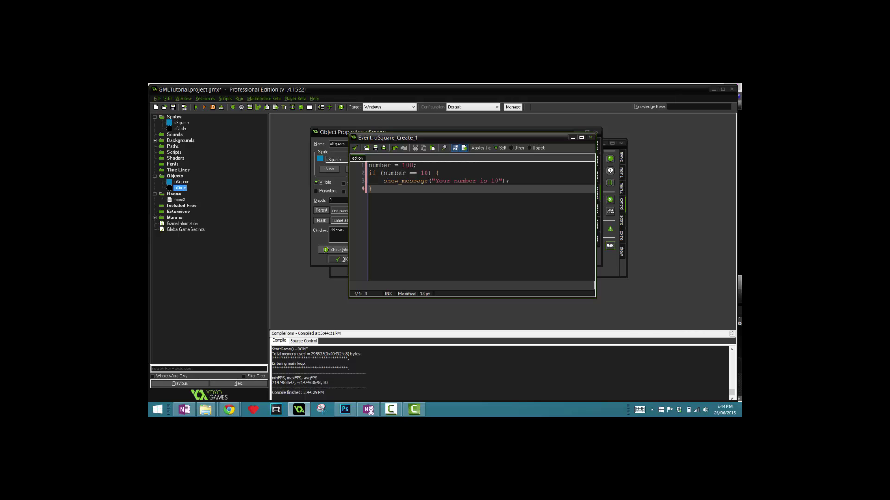
pyautogui.moveTo(428, 174); pyautogui.dragTo(409, 173)
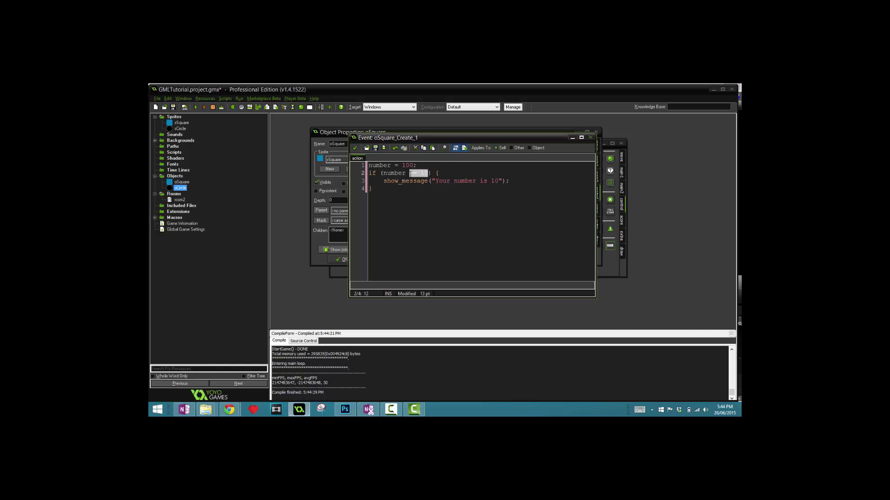
pyautogui.write('>= ')
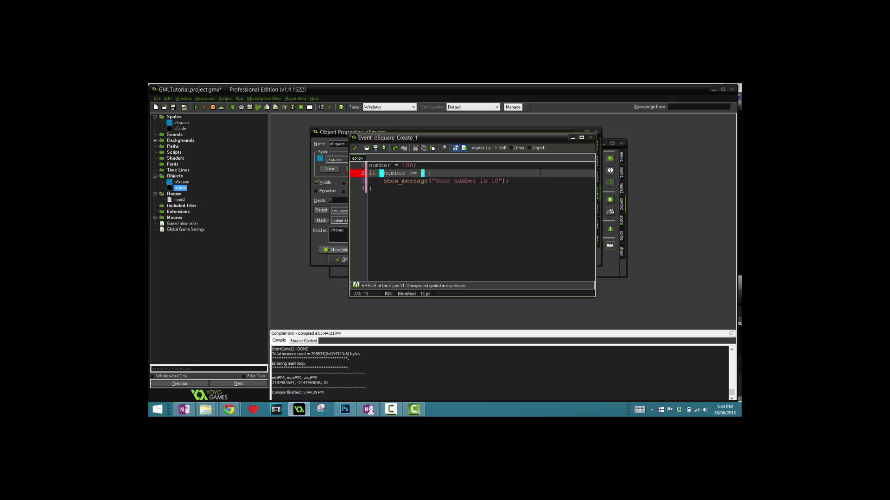
pyautogui.write('50')
pyautogui.press('Down')
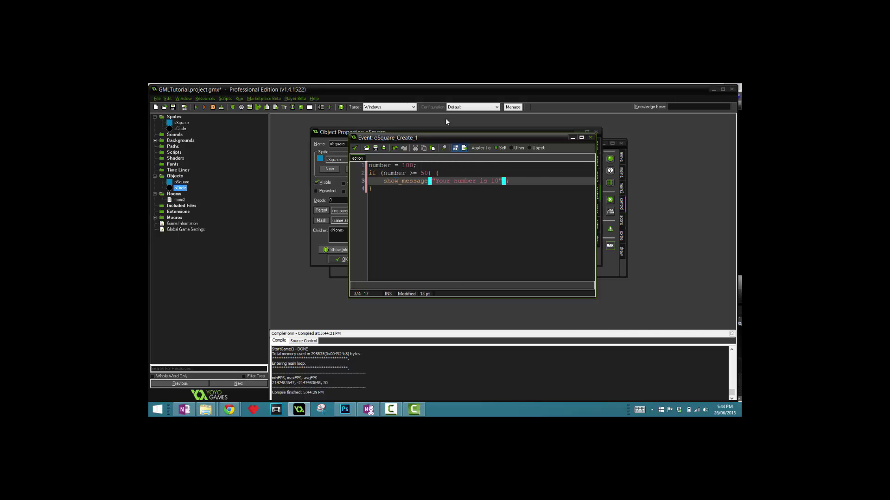
pyautogui.click(411, 174)
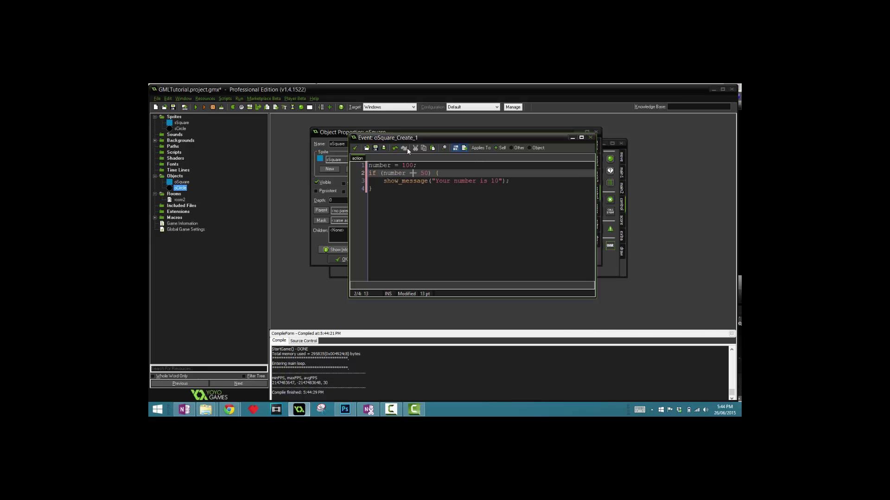
pyautogui.press('BackSpace')
pyautogui.write('>')
pyautogui.click(500, 181)
pyautogui.press('BackSpace')
pyautogui.press('BackSpace')
pyautogui.write('above ')
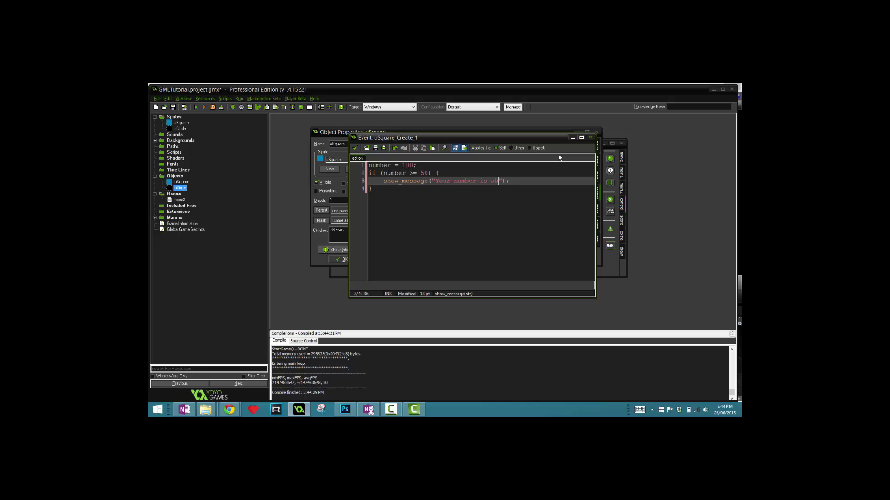
pyautogui.write('50')
# Step: Add else if (number < 50) with an indented "Your Number is below 50" message line
pyautogui.press('Down')
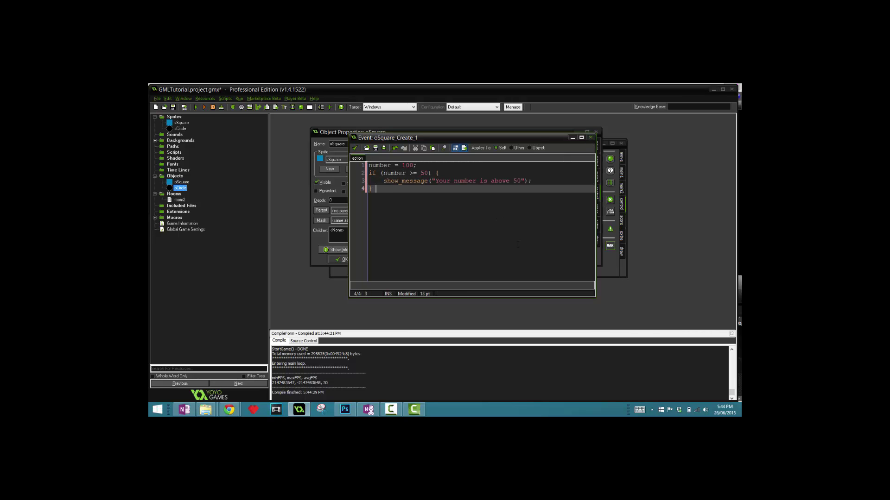
pyautogui.write('else')
pyautogui.write(' if (nu')
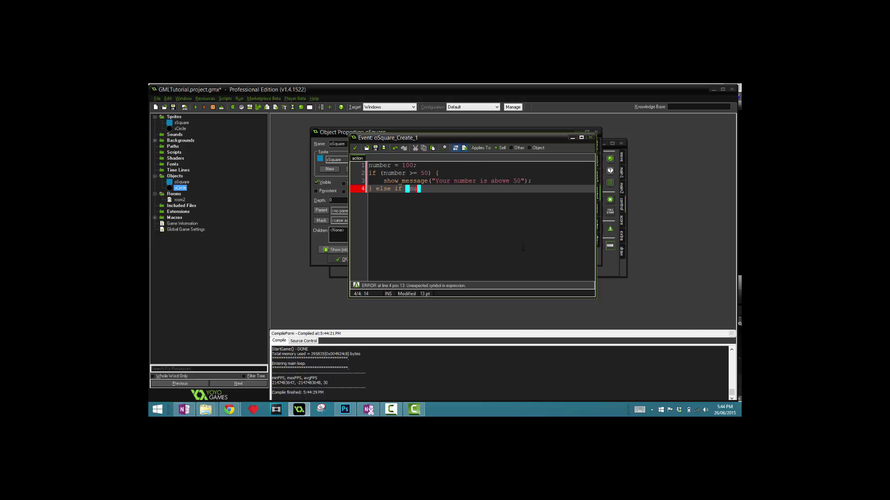
pyautogui.write('mber ')
pyautogui.write('<= 50')
pyautogui.press('Left')
pyautogui.press('Left')
pyautogui.press('BackSpace')
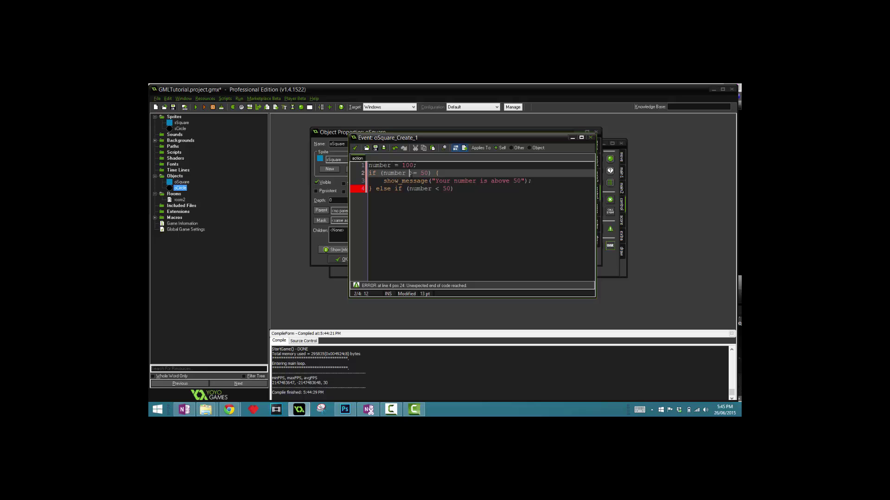
pyautogui.click(458, 191)
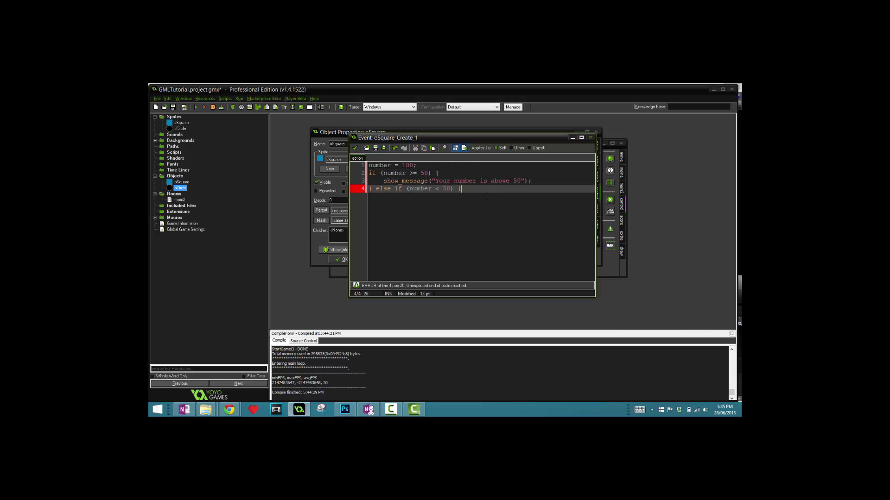
pyautogui.write('{')
pyautogui.press('Return')
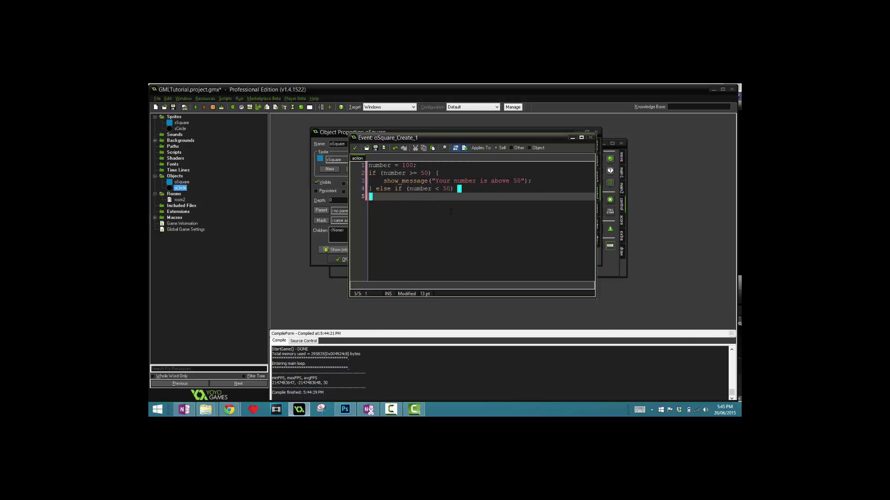
pyautogui.press('Return')
pyautogui.write('}')
pyautogui.press('Up')
pyautogui.press('Tab')
pyautogui.write('show')
pyautogui.write('_mes')
pyautogui.write('sage(')
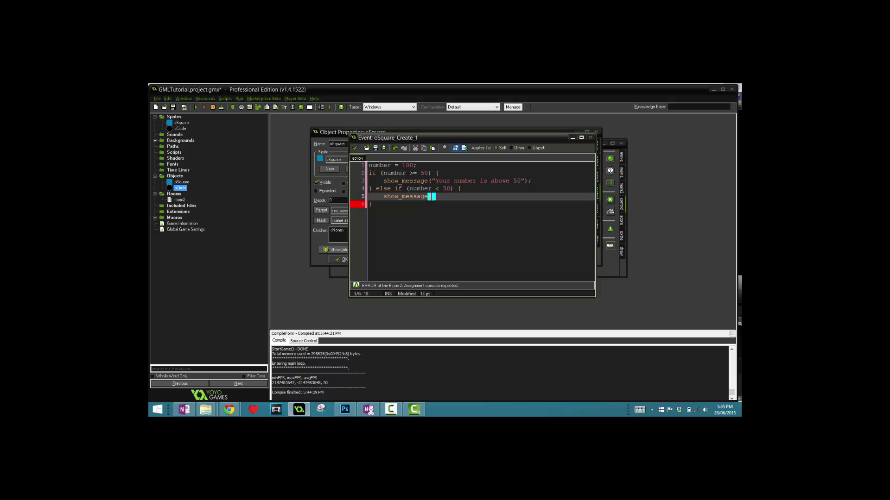
pyautogui.write('"Your ')
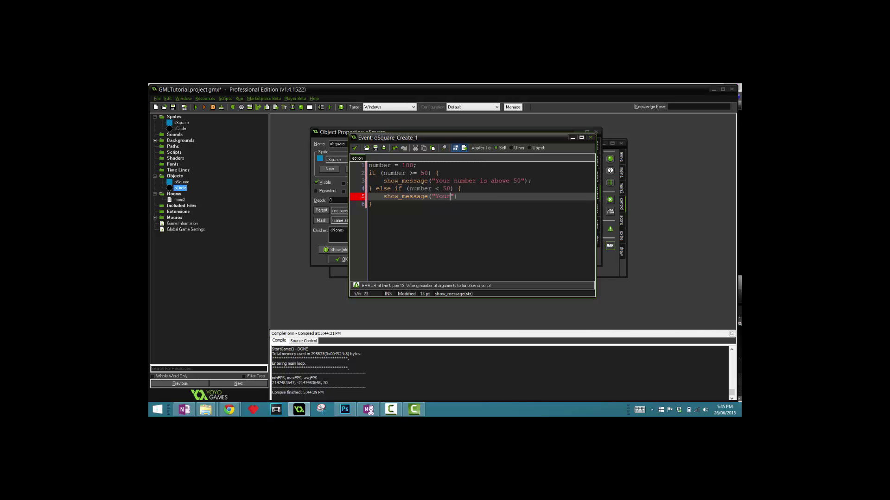
pyautogui.write('Number is be')
pyautogui.write('low 50')
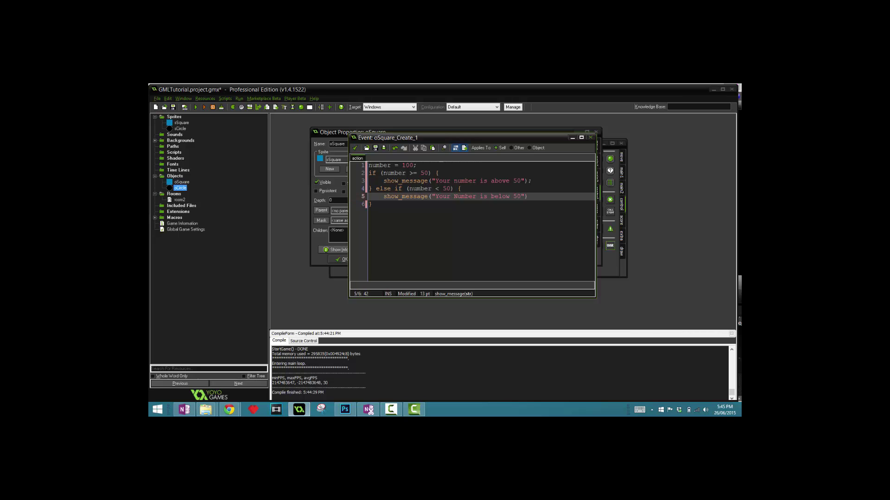
# Step: Run the game, dismiss the "Your number is above 50" message, and close the game window
pyautogui.click(195, 106)
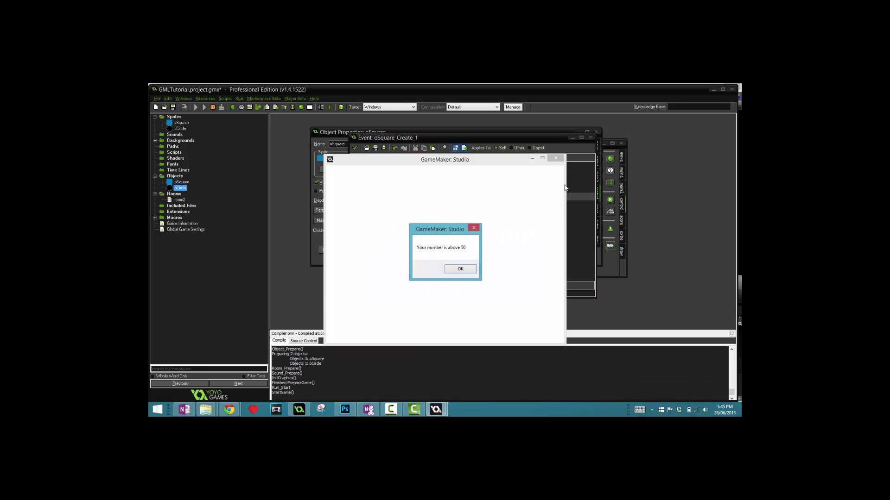
pyautogui.click(461, 268)
pyautogui.click(555, 158)
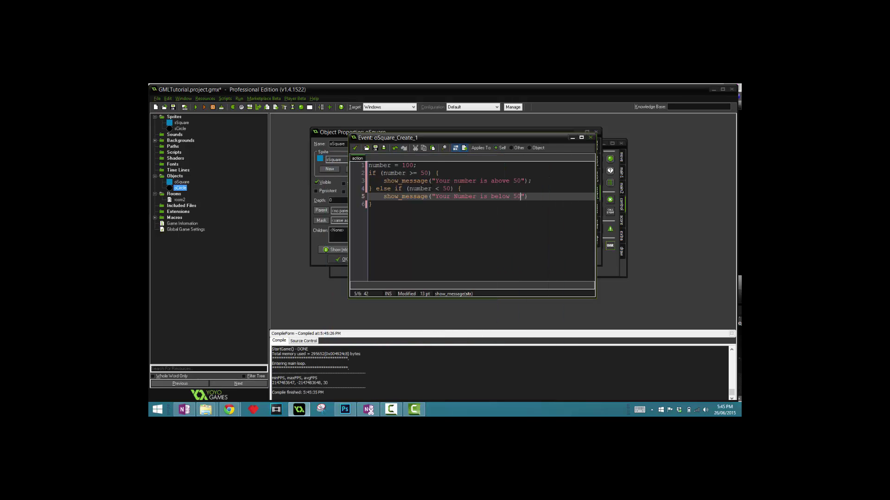
pyautogui.press('Down')
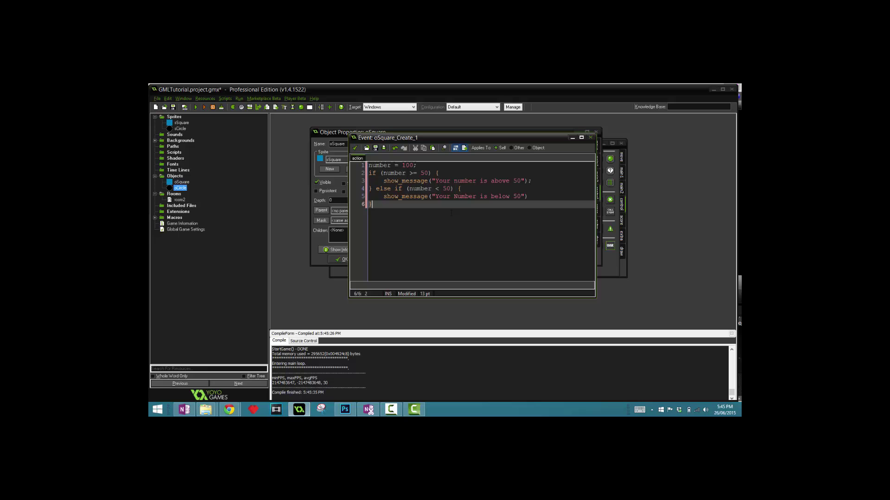